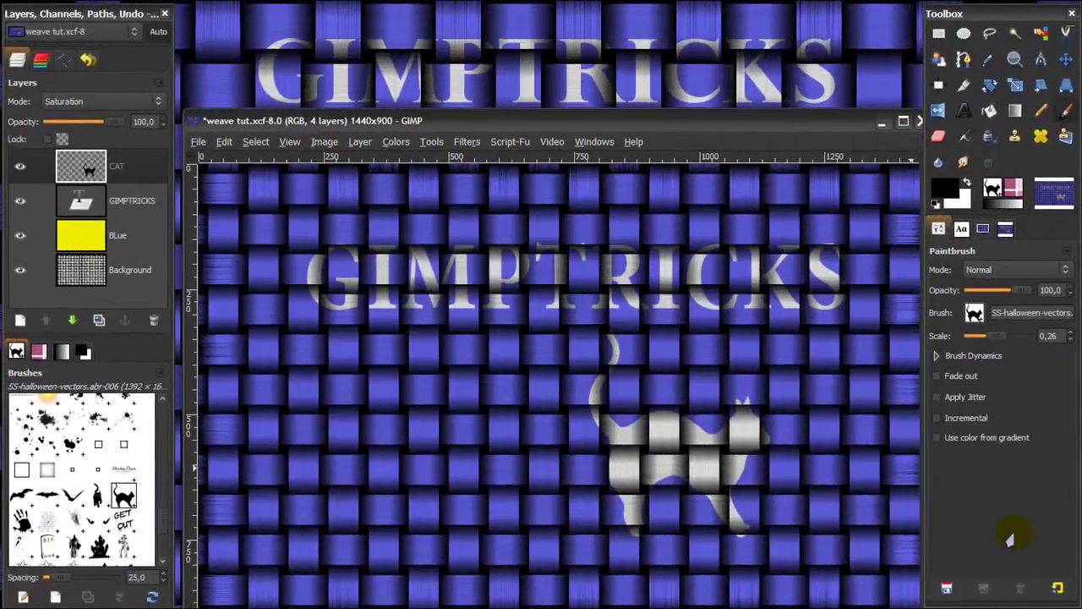
Paint more stripped grey weave over the cat silhouette with the cat brush.
drag(742, 126, 736, 65)
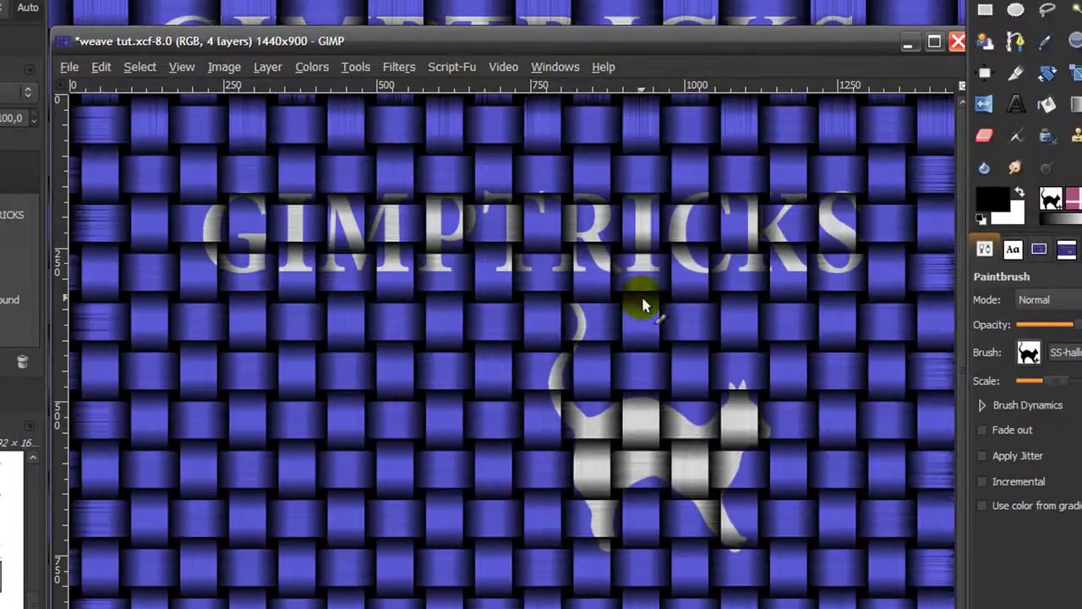
mouse_move(646, 454)
mouse_down()
mouse_move(611, 413)
mouse_move(653, 389)
mouse_move(664, 421)
mouse_up()
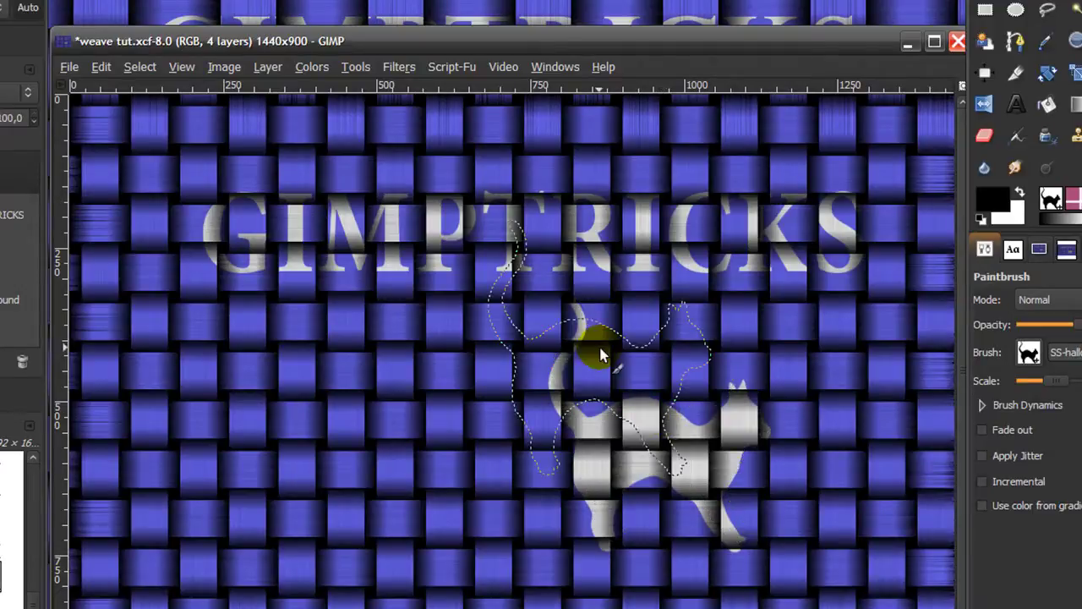
Create a blank white 1440×900 image and place its window at the top of the screen.
click(66, 67)
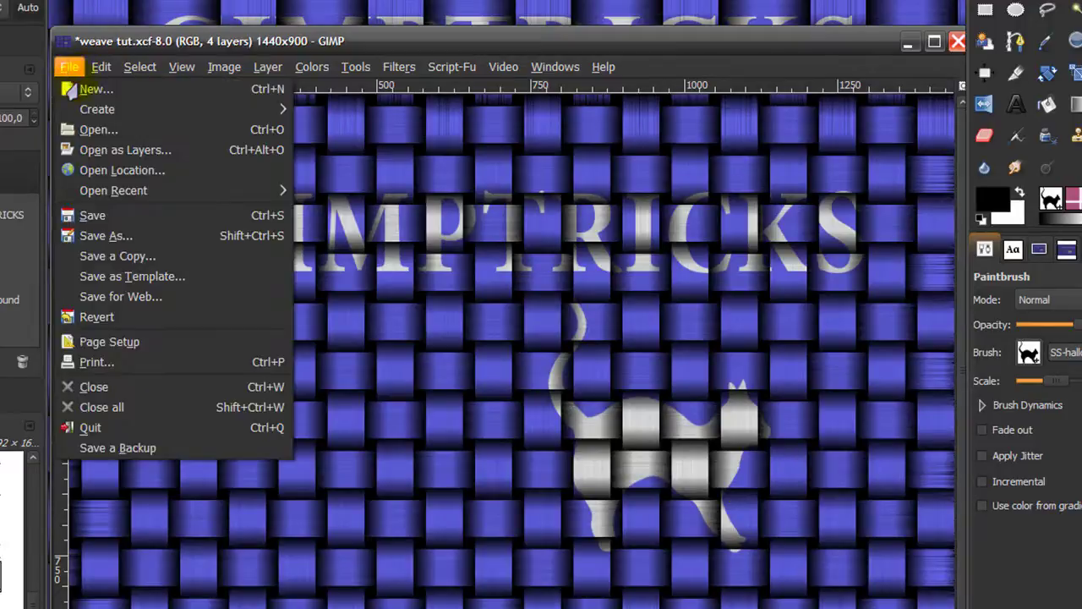
click(84, 89)
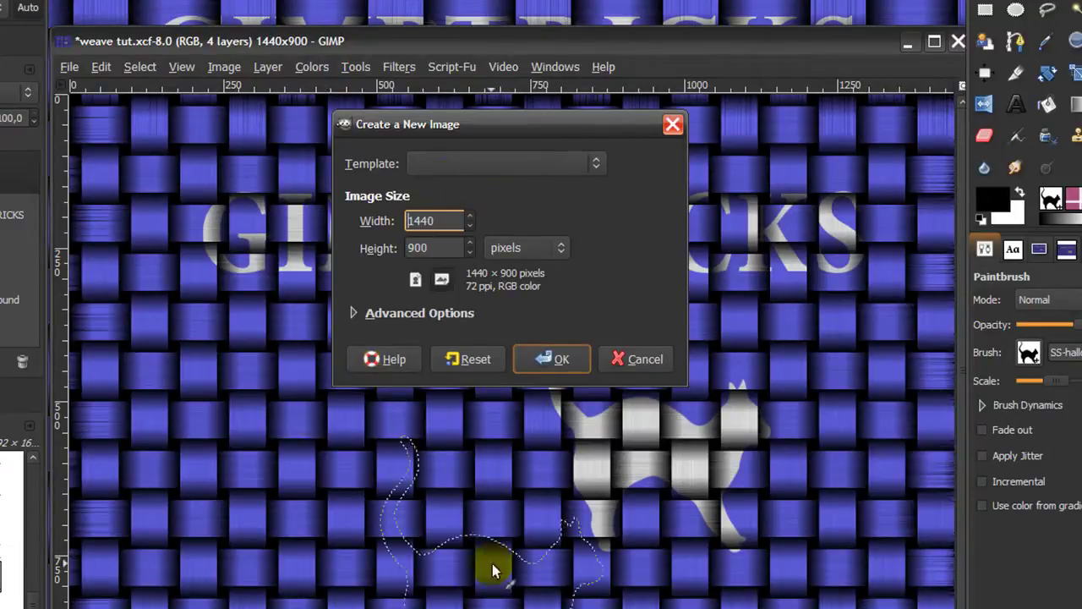
click(552, 359)
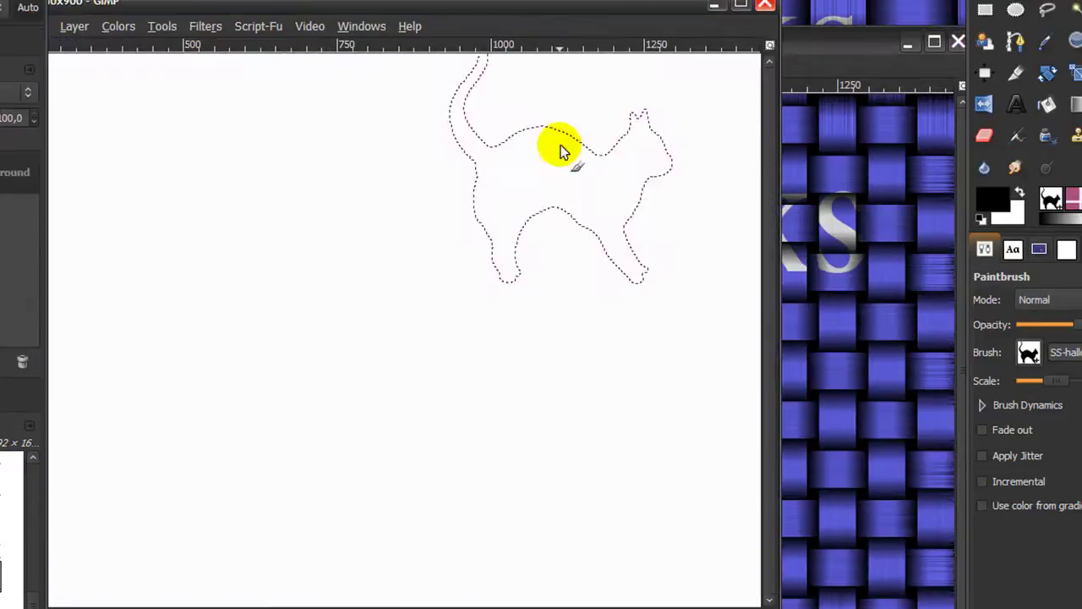
click(909, 42)
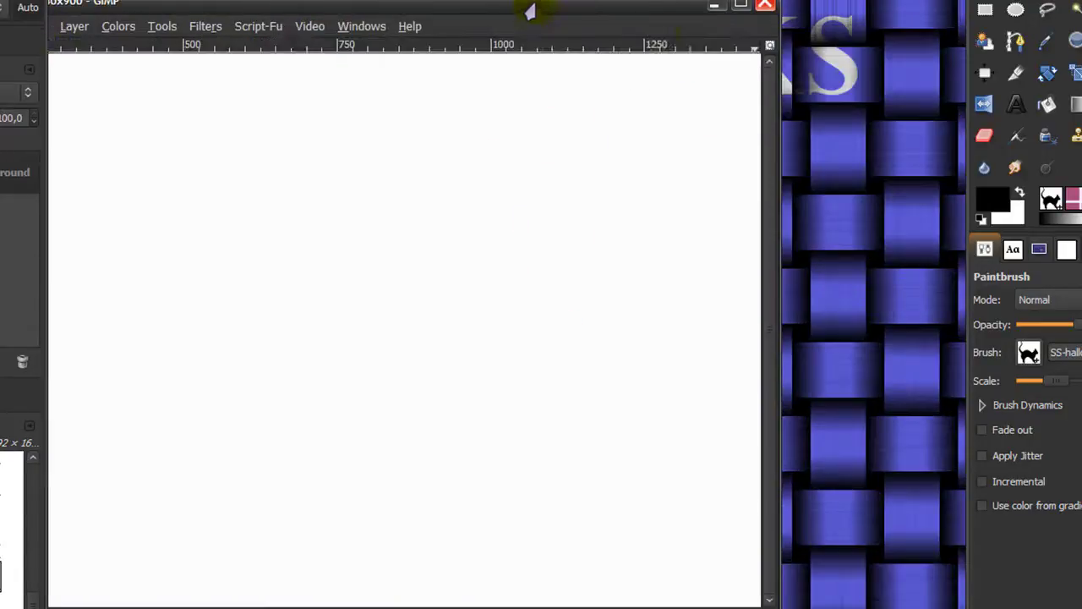
drag(531, 9, 715, 29)
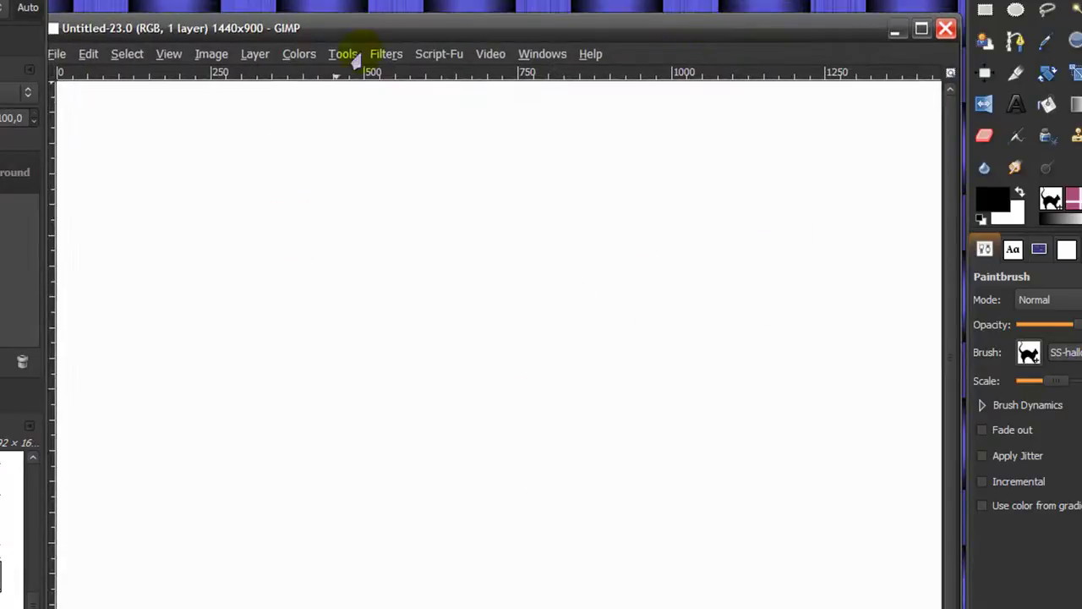
Render a grey Weave pattern with ribbon width 60 and ribbon spacing 20.
click(375, 54)
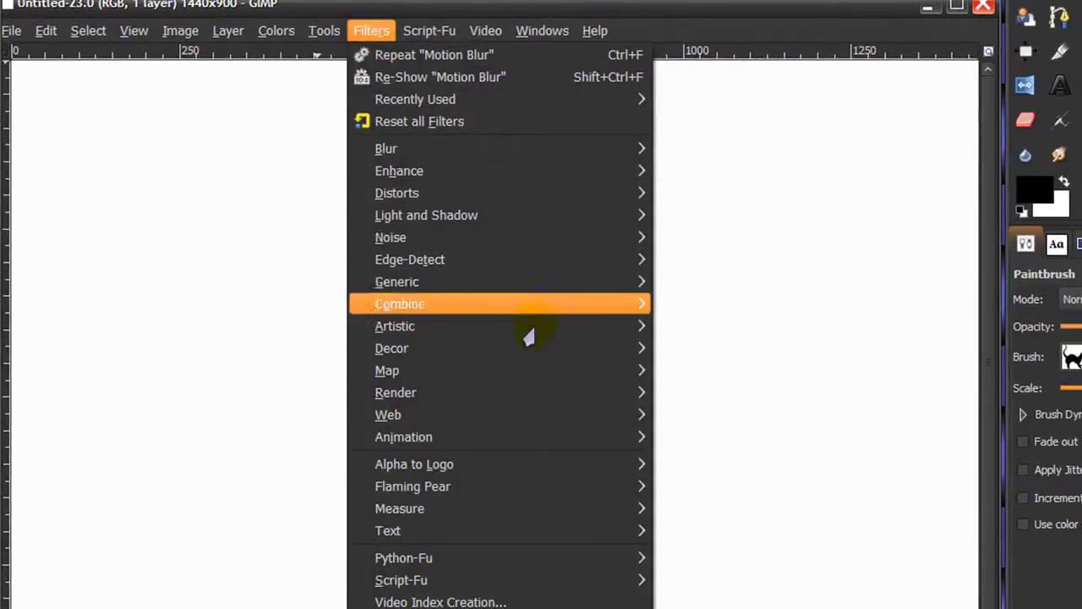
mouse_move(541, 323)
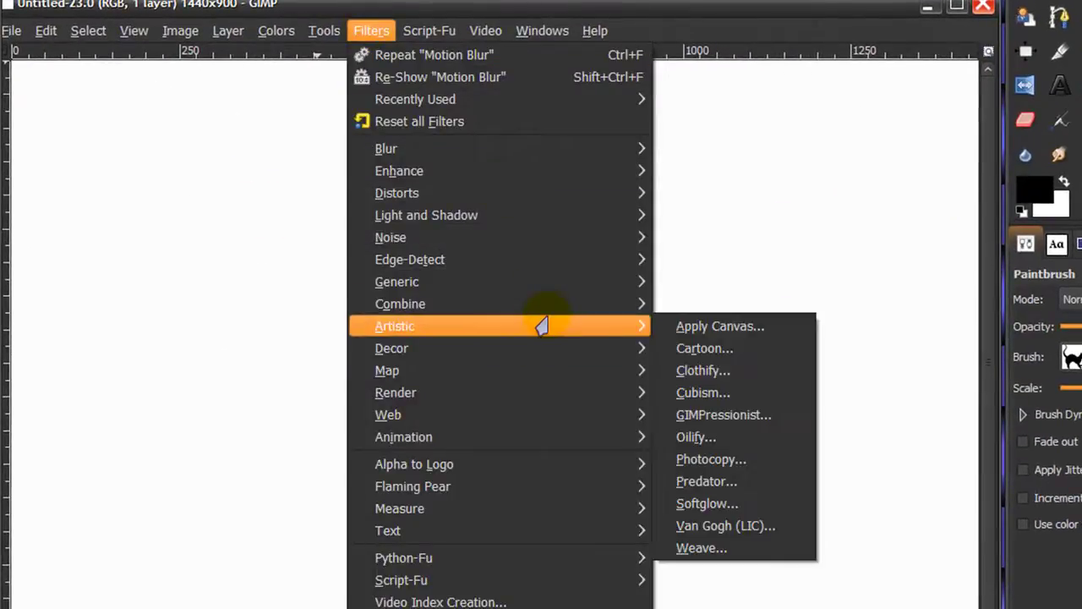
click(771, 550)
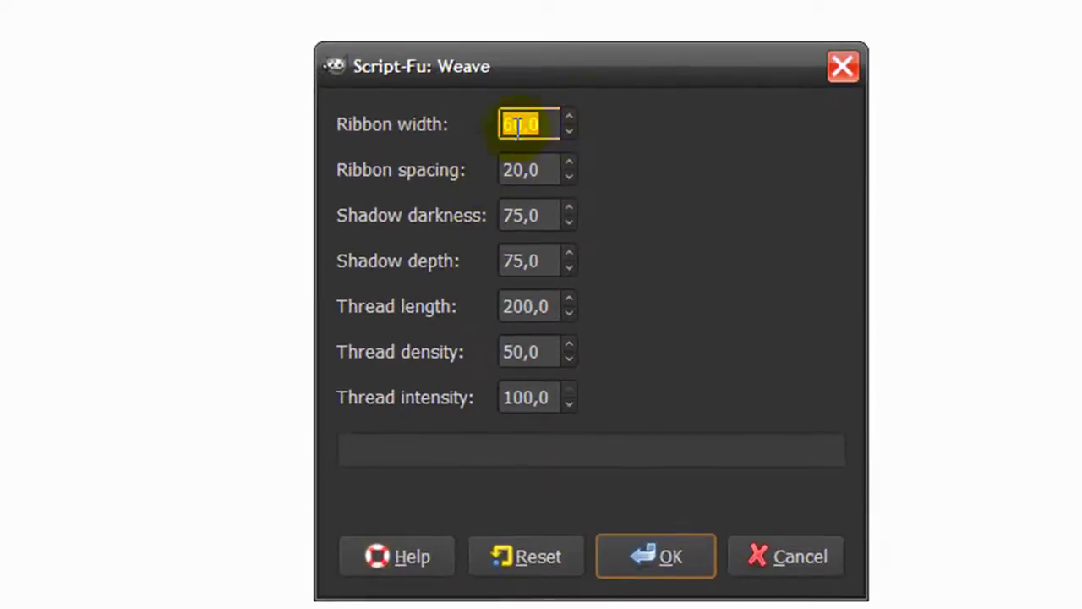
click(529, 124)
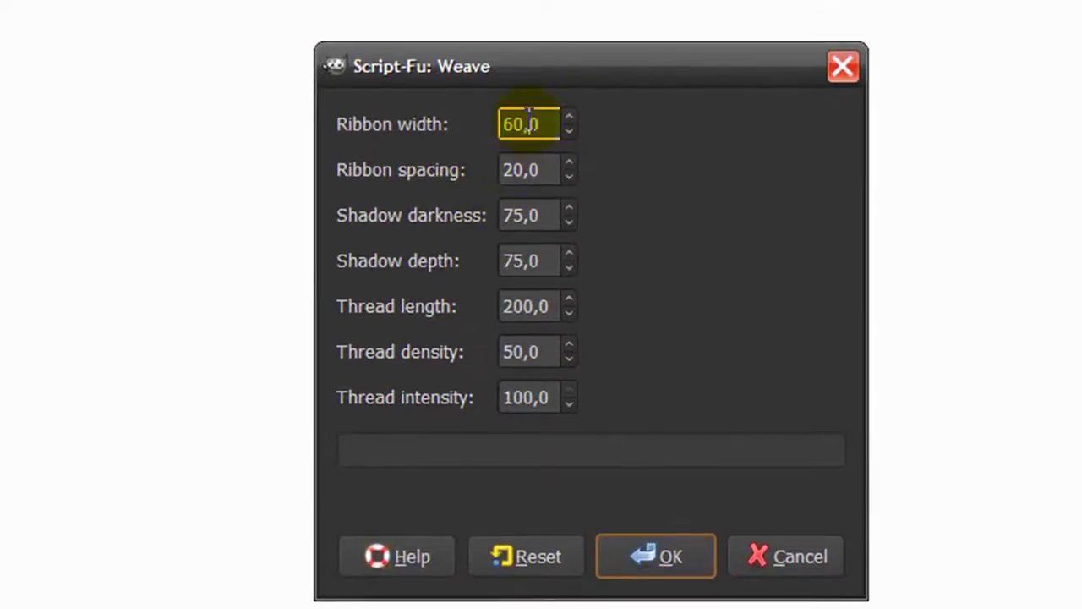
click(528, 170)
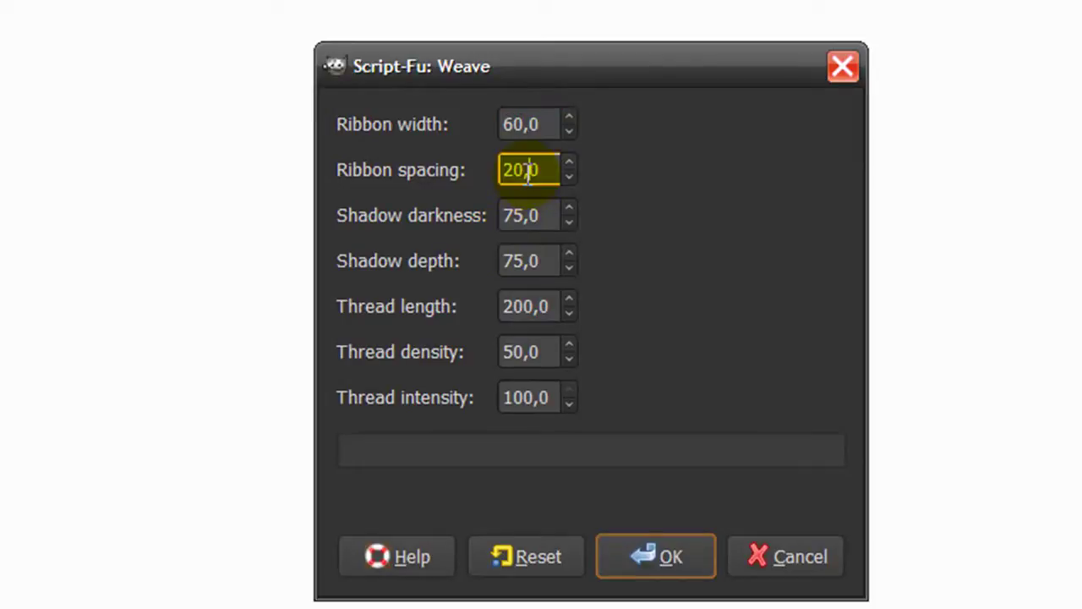
click(647, 556)
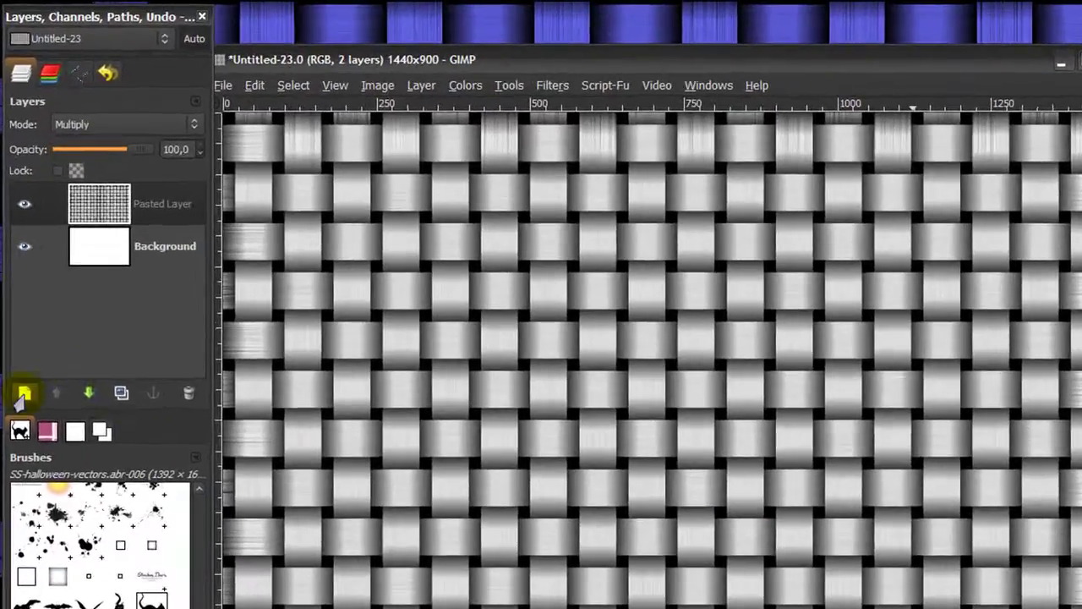
Add a new layer named BLUR on top and bucket-fill it solid white.
click(23, 393)
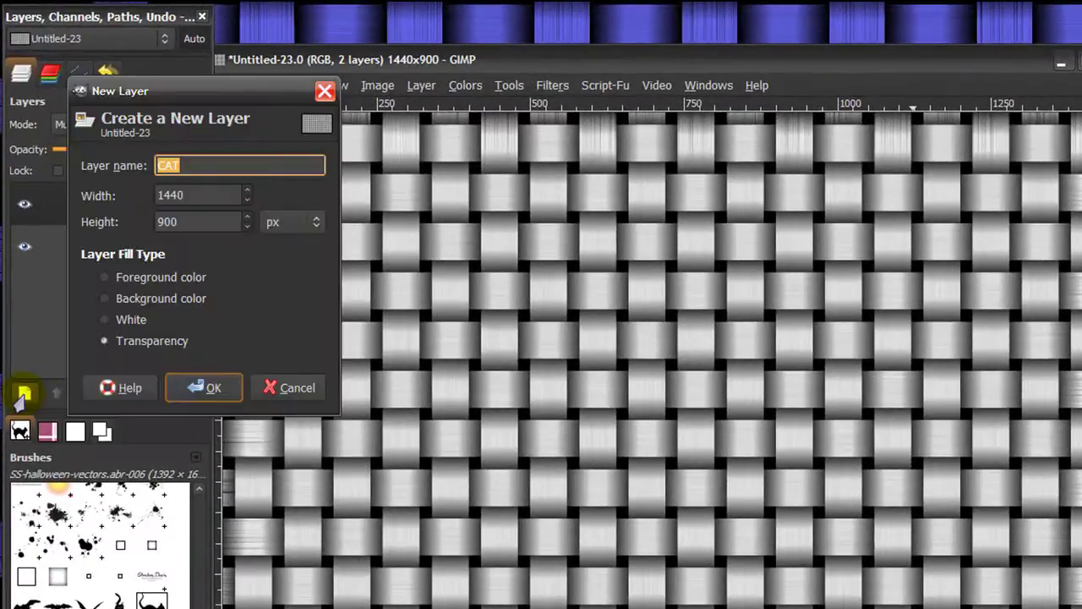
key(Return)
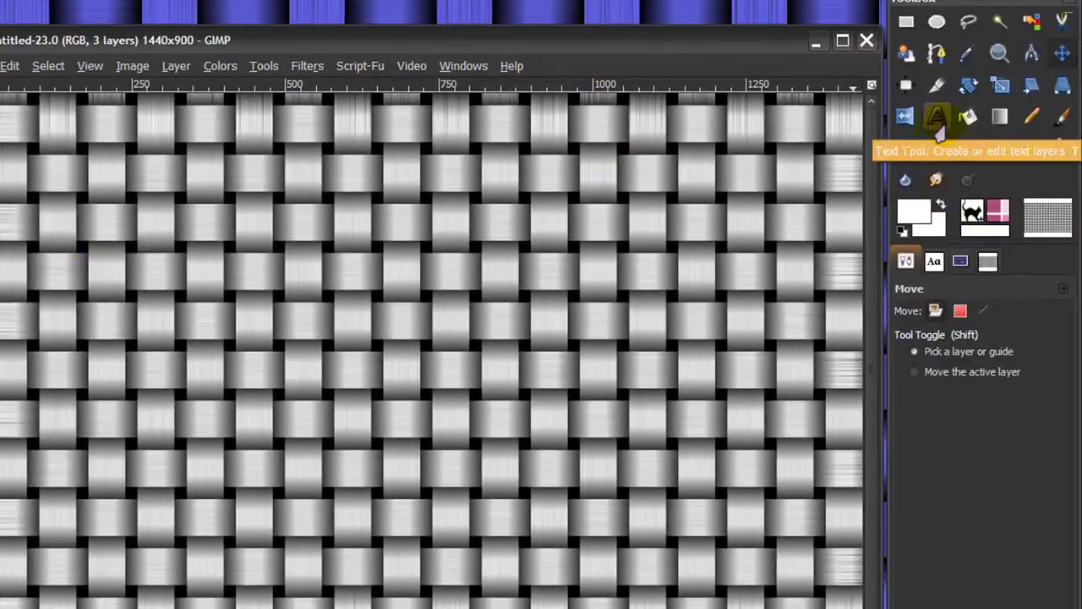
click(968, 116)
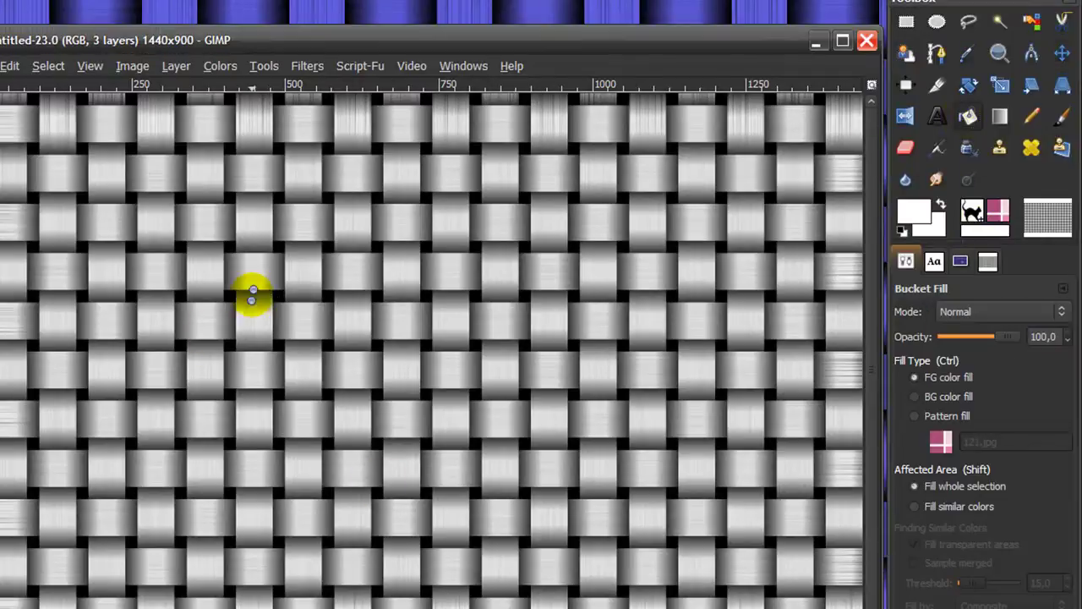
click(253, 295)
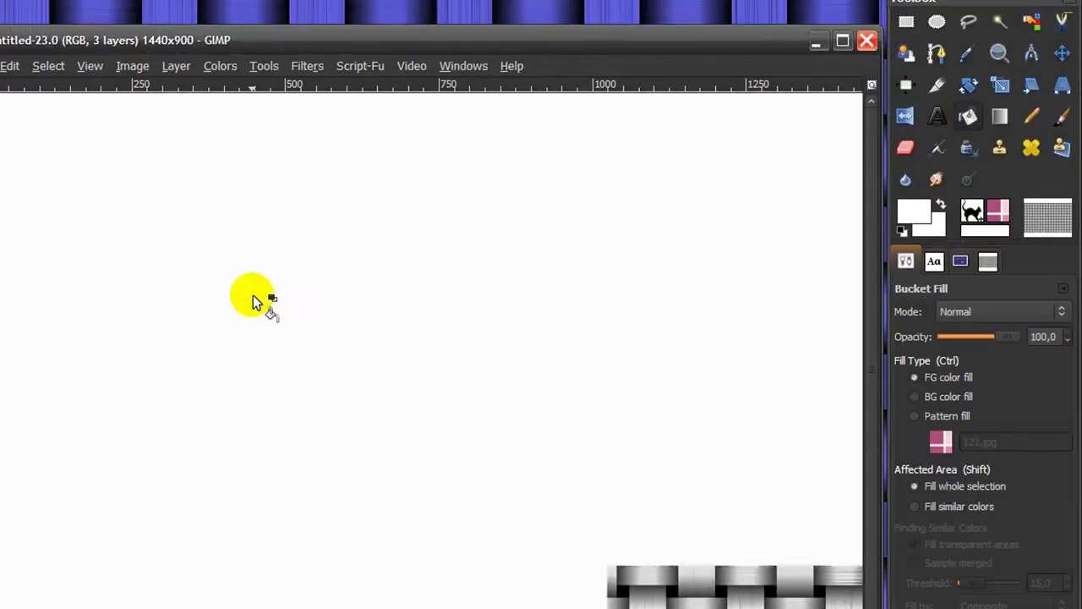
click(297, 66)
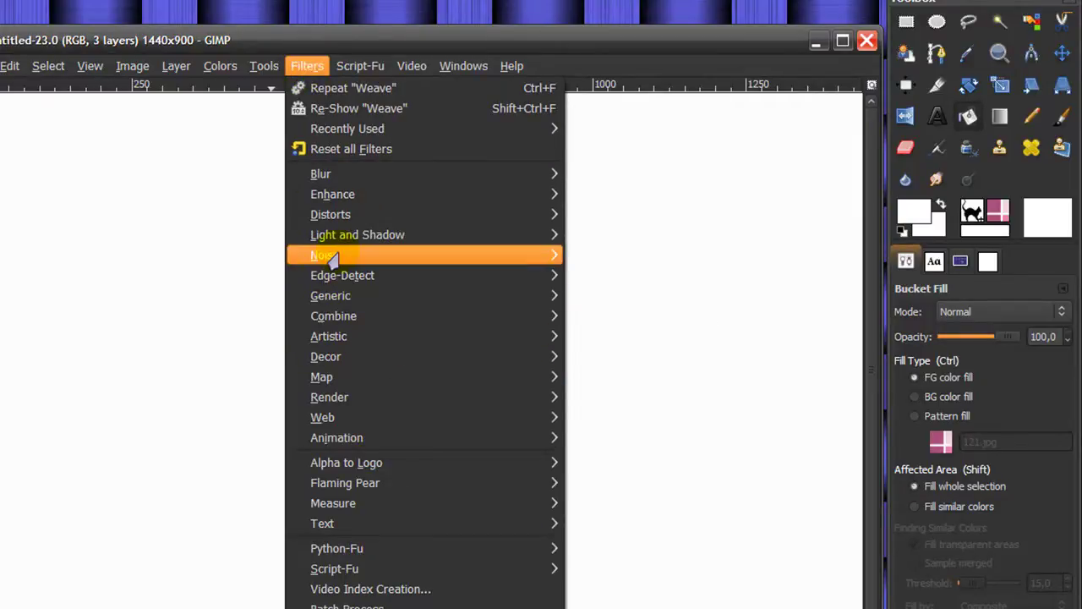
Speckle the white BLUR layer with RGB Noise at 0.33 for red, green and blue.
mouse_move(353, 257)
click(630, 316)
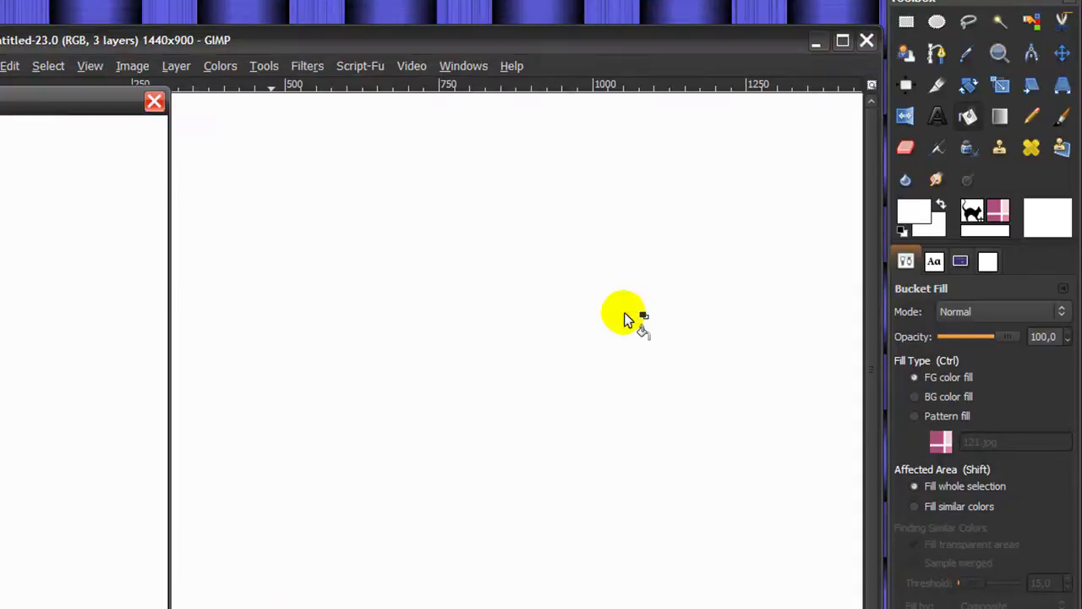
drag(17, 101, 471, 24)
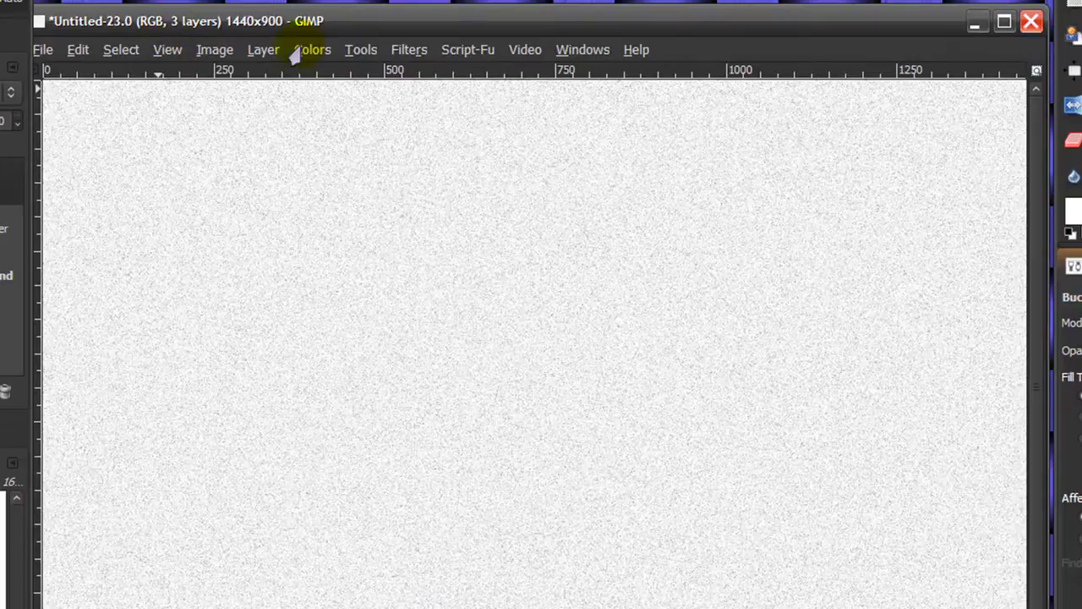
Desaturate the noise layer using Lightness so the speckles become pure grey.
click(297, 50)
click(296, 254)
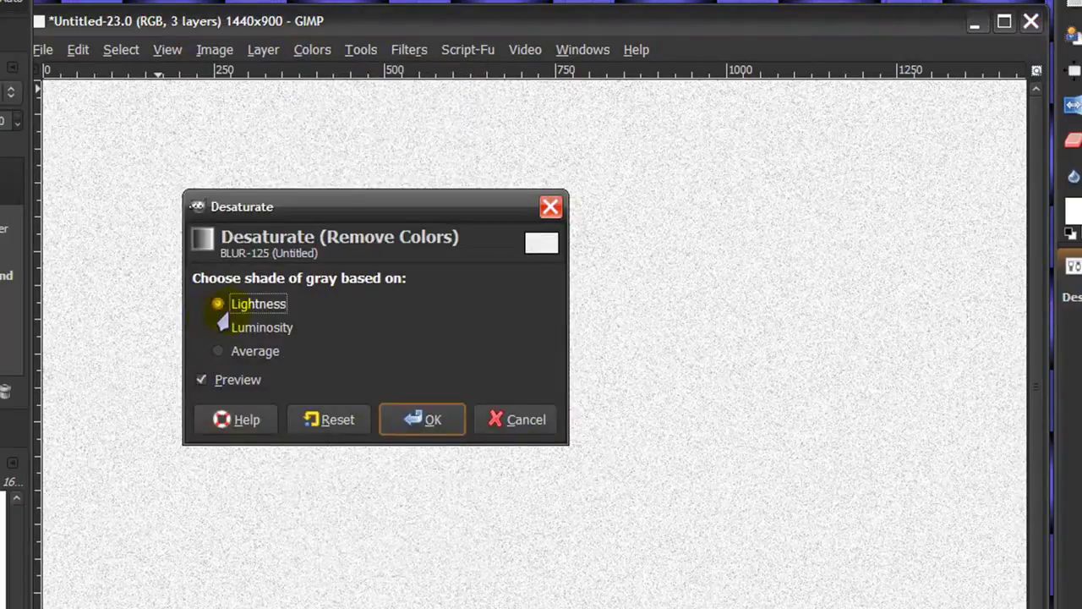
click(414, 418)
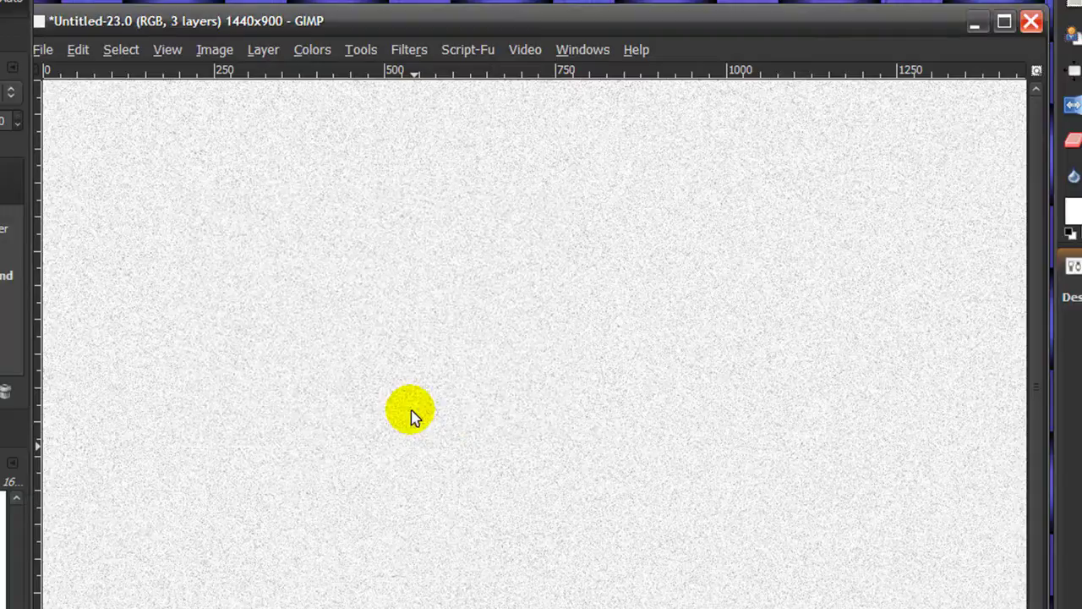
Apply a Linear Motion Blur with length 114 and angle 0 to the noise layer.
click(409, 50)
mouse_move(465, 174)
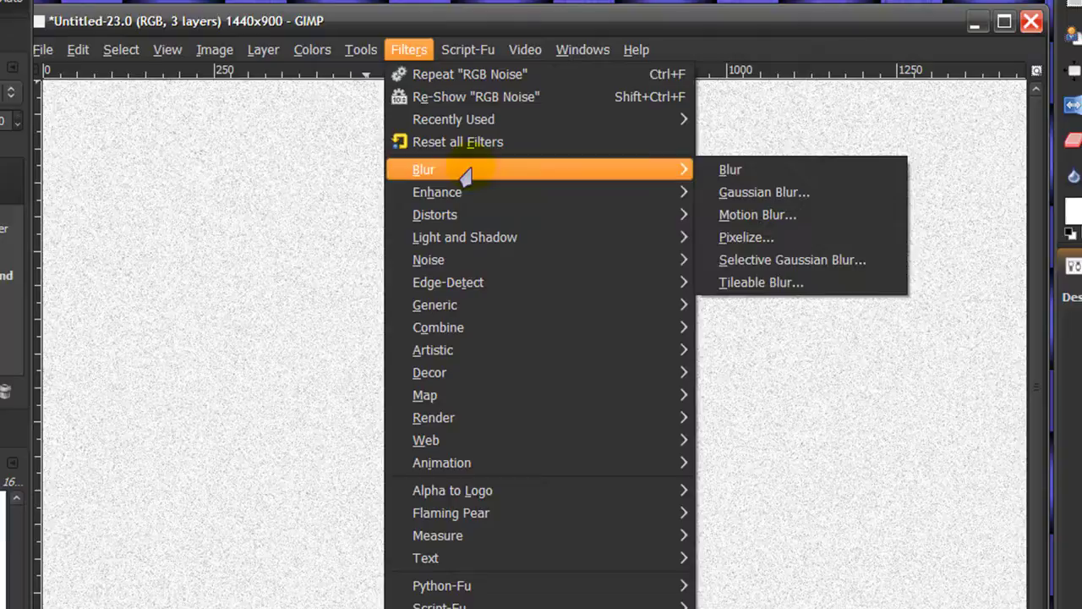
click(776, 217)
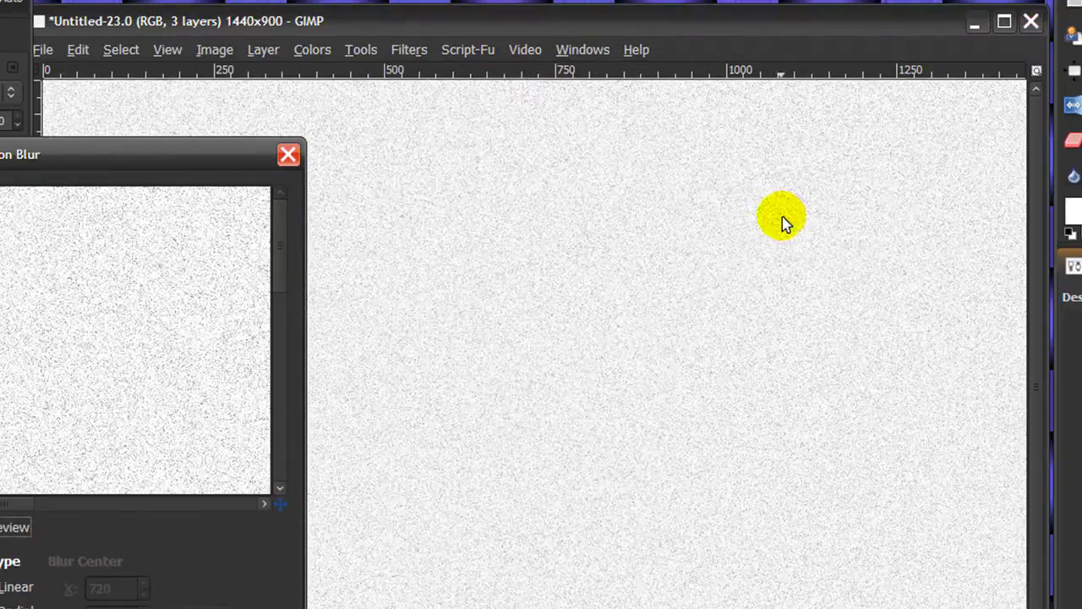
drag(116, 157, 580, 65)
click(469, 515)
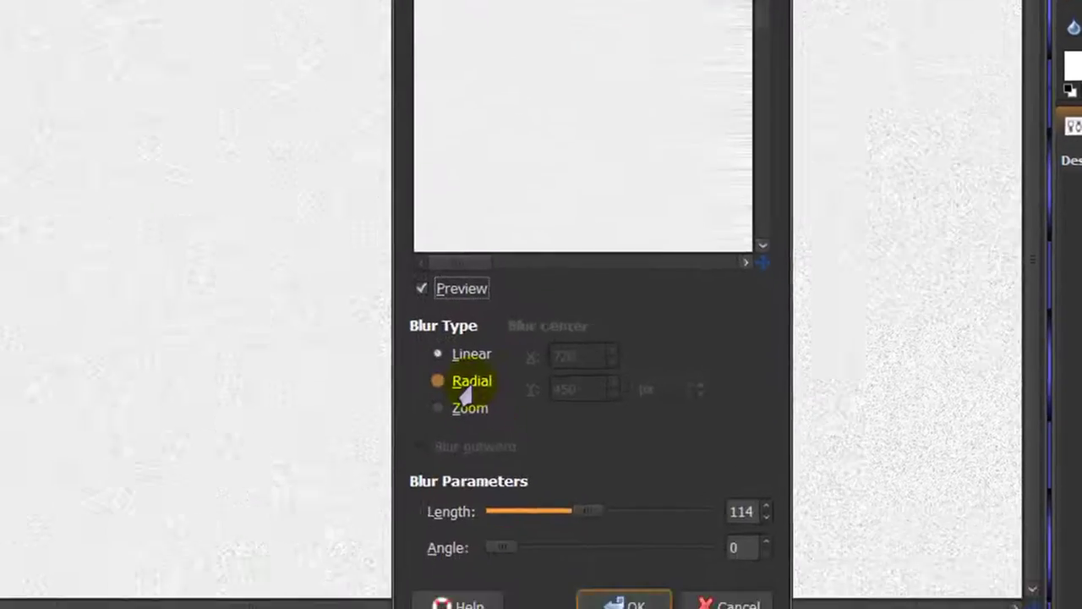
click(460, 360)
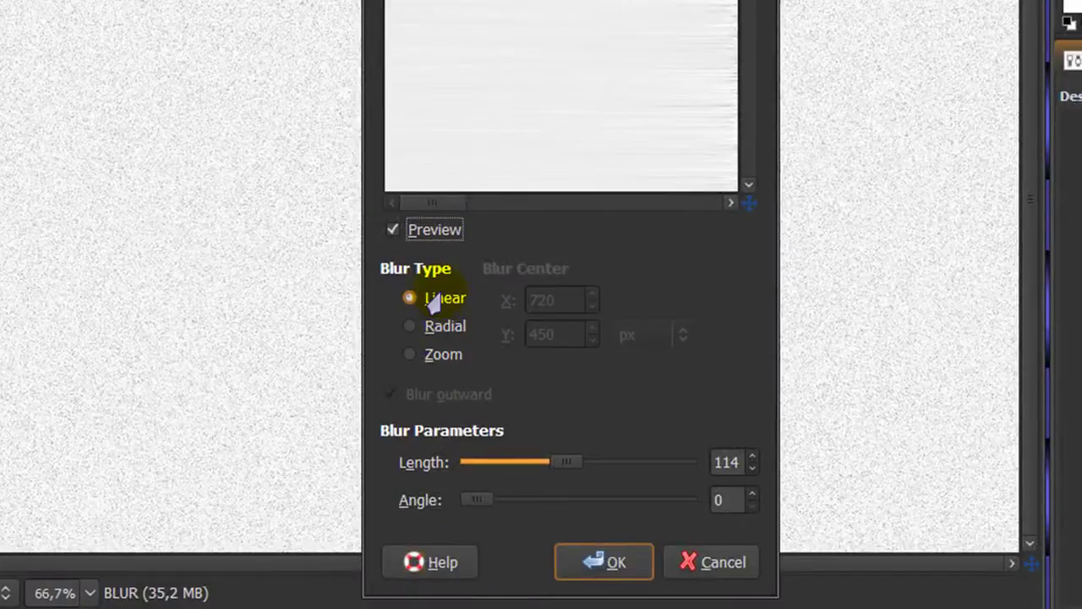
click(564, 467)
click(615, 562)
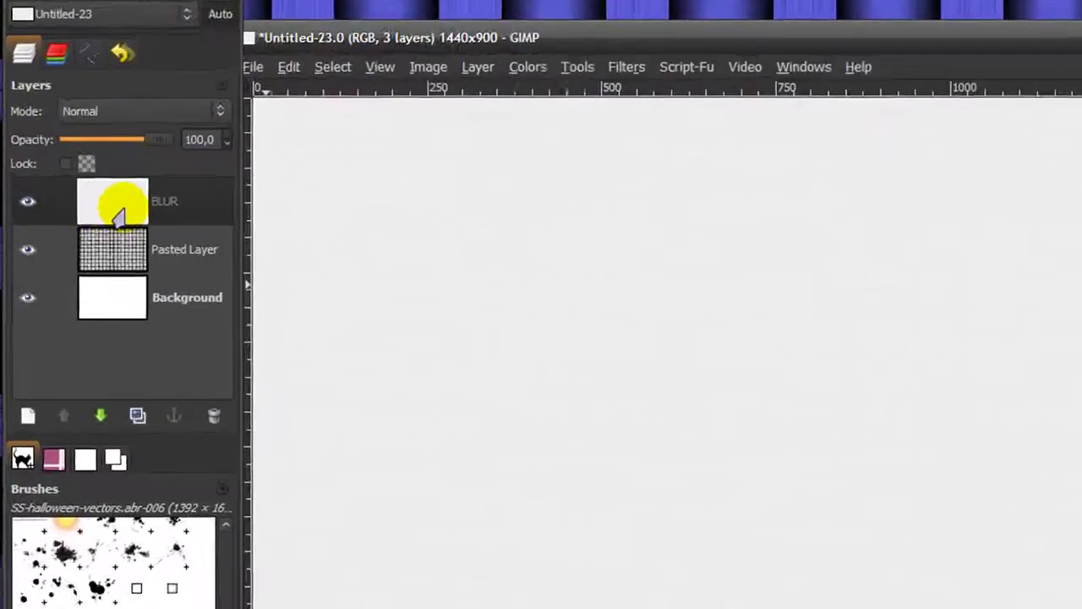
Set the BLUR layer's blend mode to Burn.
click(157, 225)
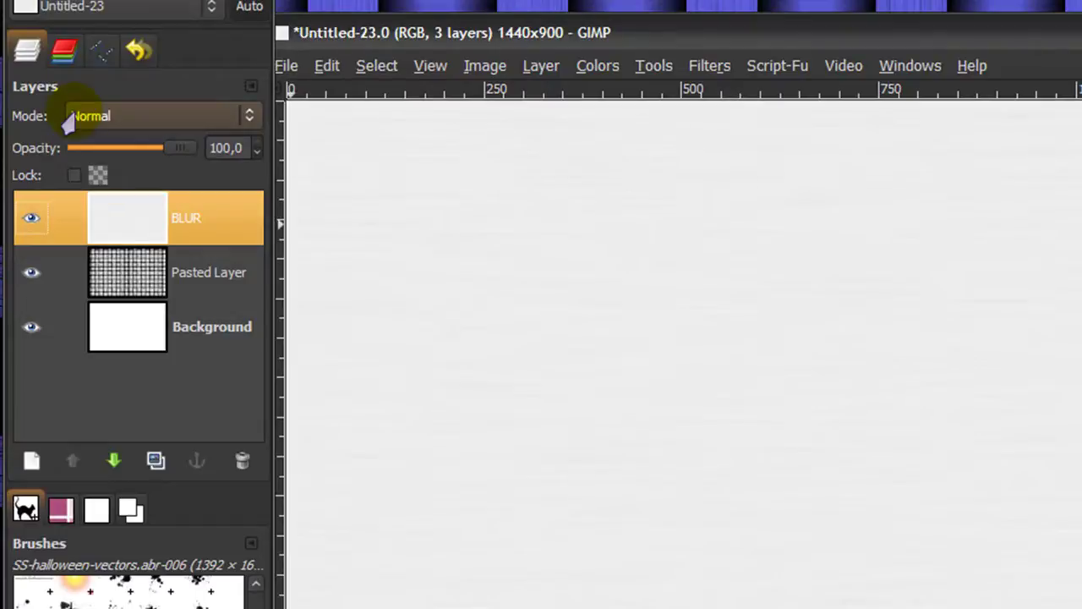
click(113, 123)
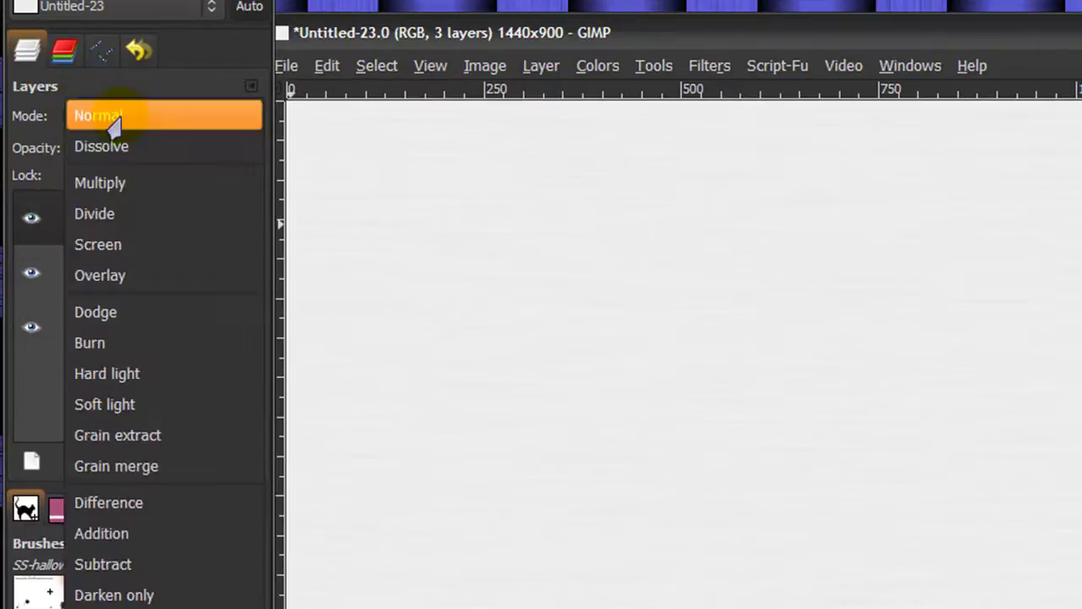
click(152, 353)
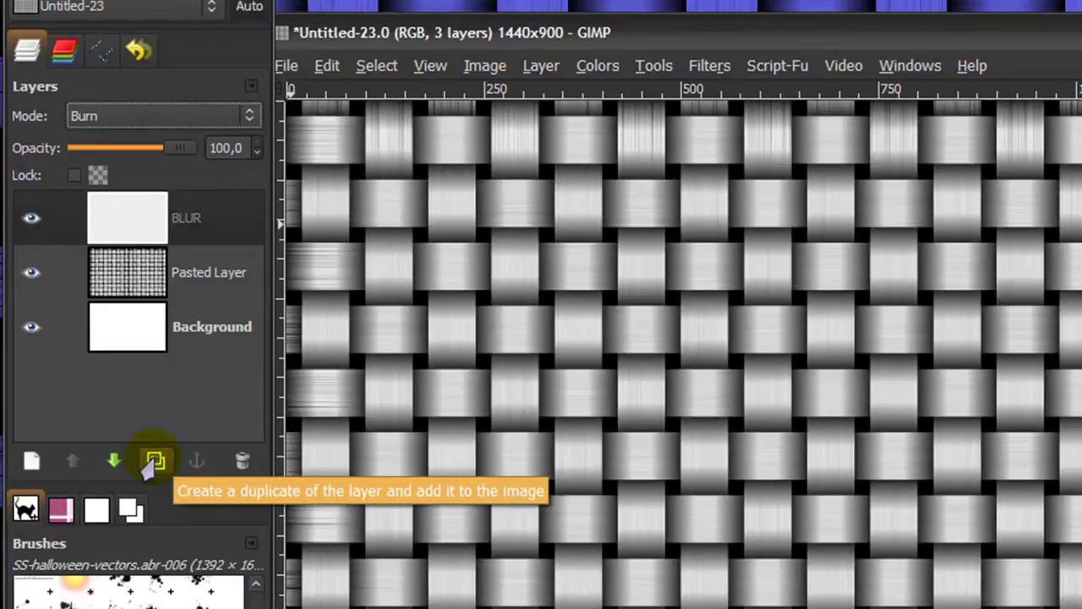
Duplicate the Burn layer twice and merge all visible layers into one Background.
click(148, 463)
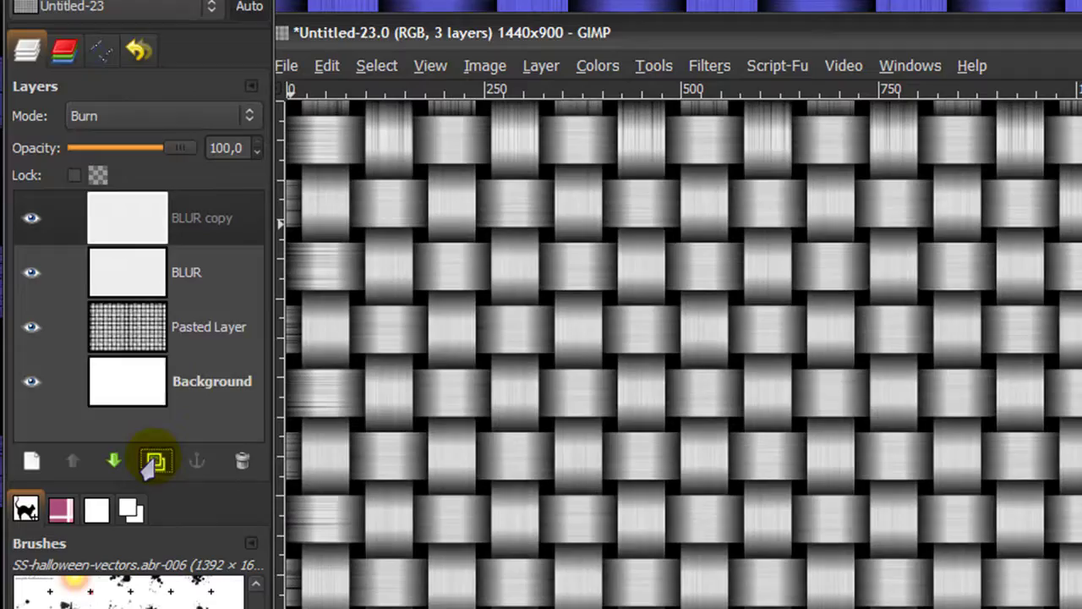
click(148, 463)
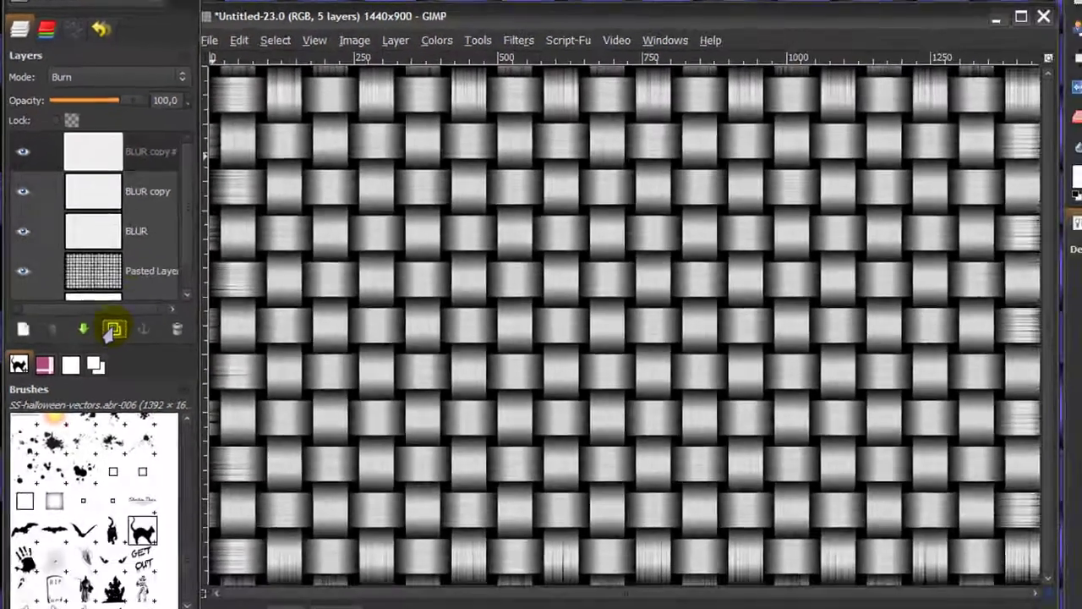
click(131, 161)
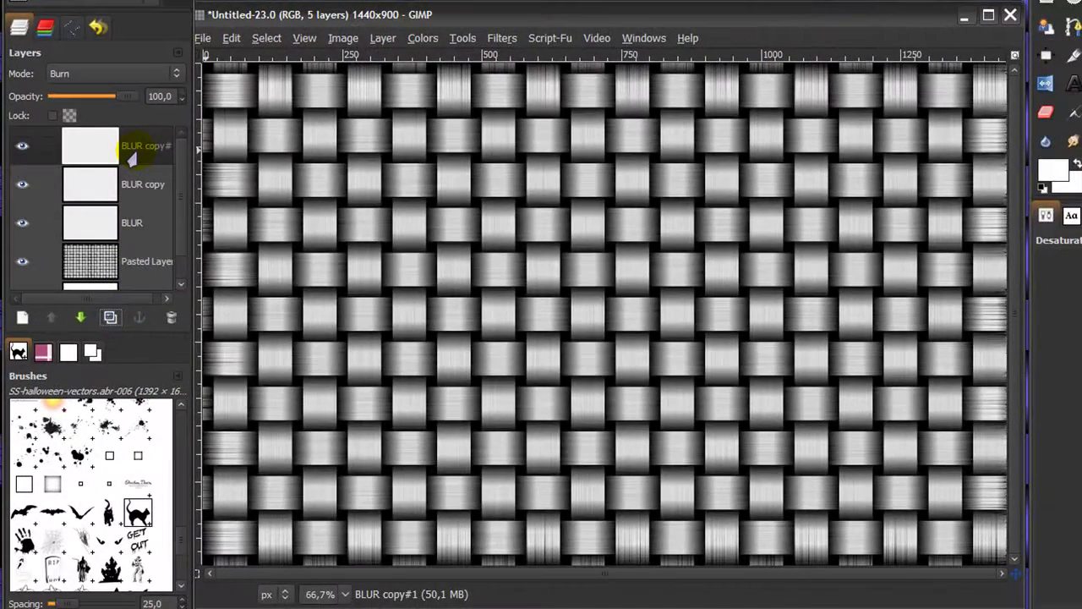
click(77, 150)
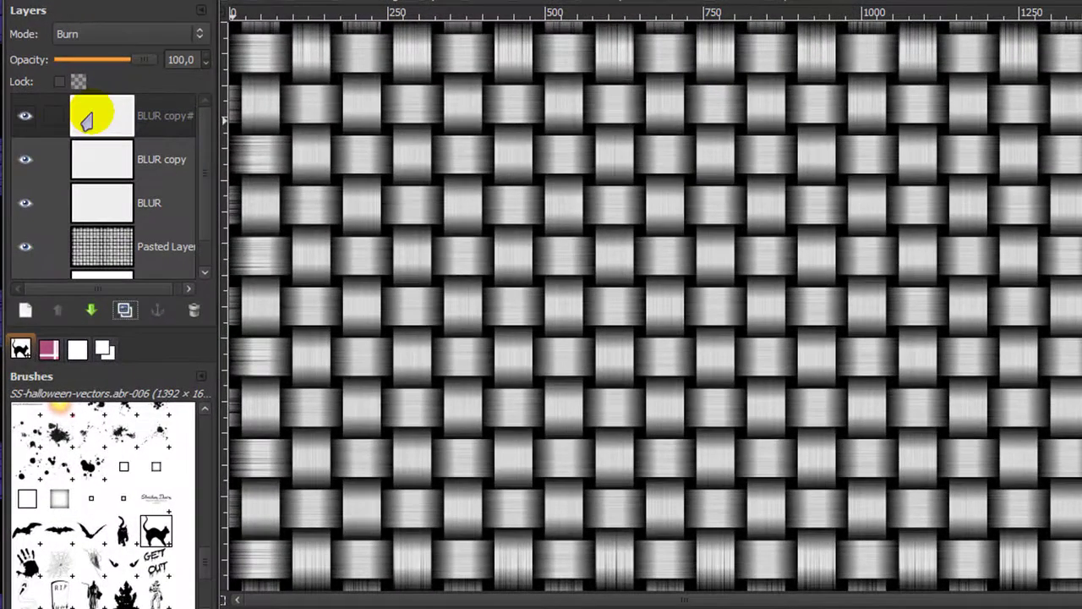
right_click(86, 121)
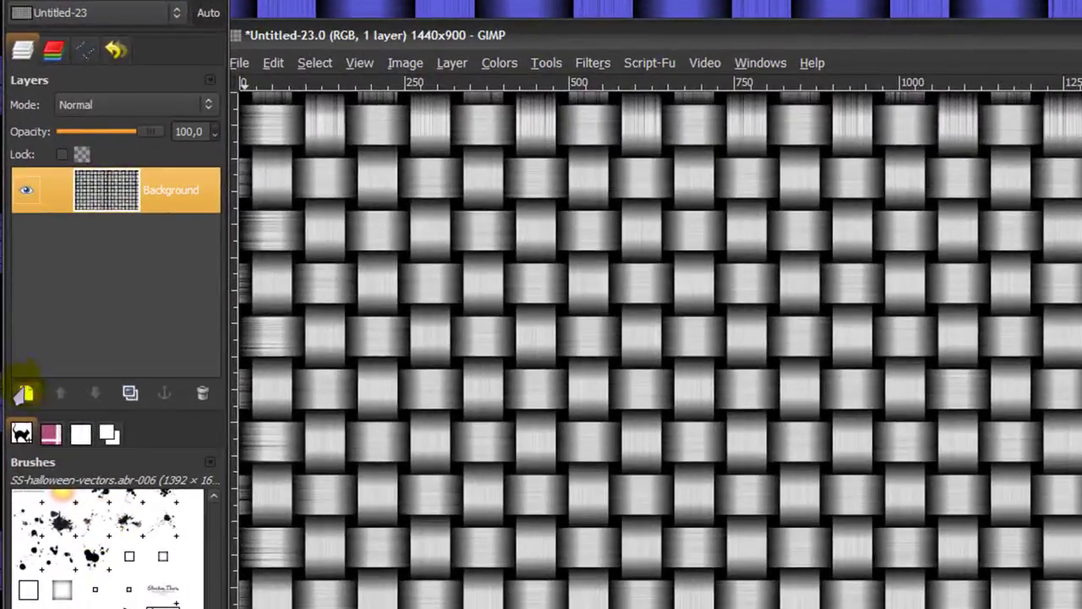
Add a layer named BLUE and fill it entirely with yellow (efec01).
click(23, 393)
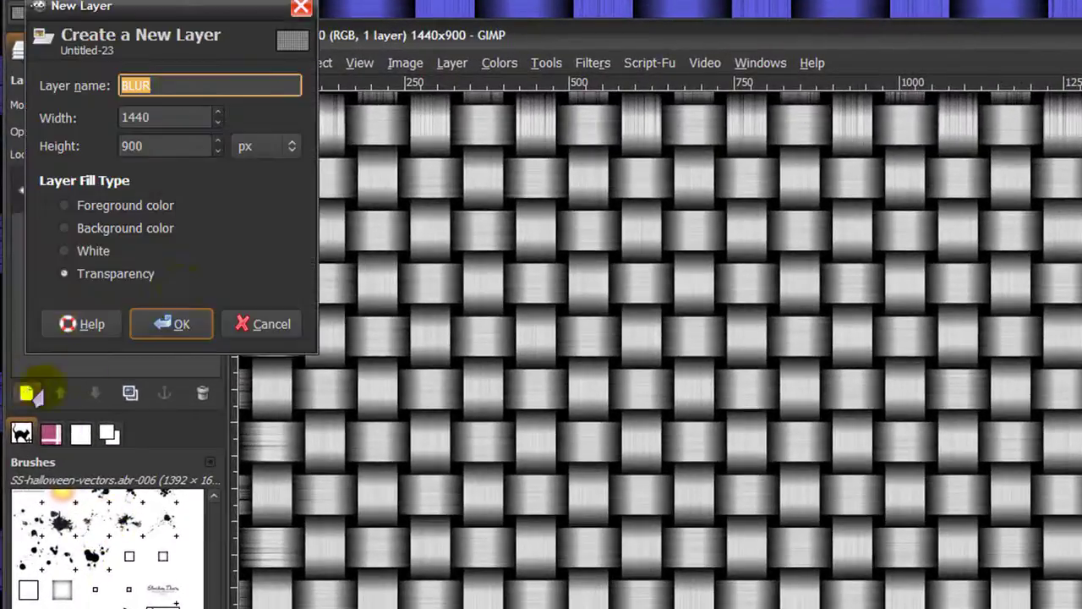
text(B)
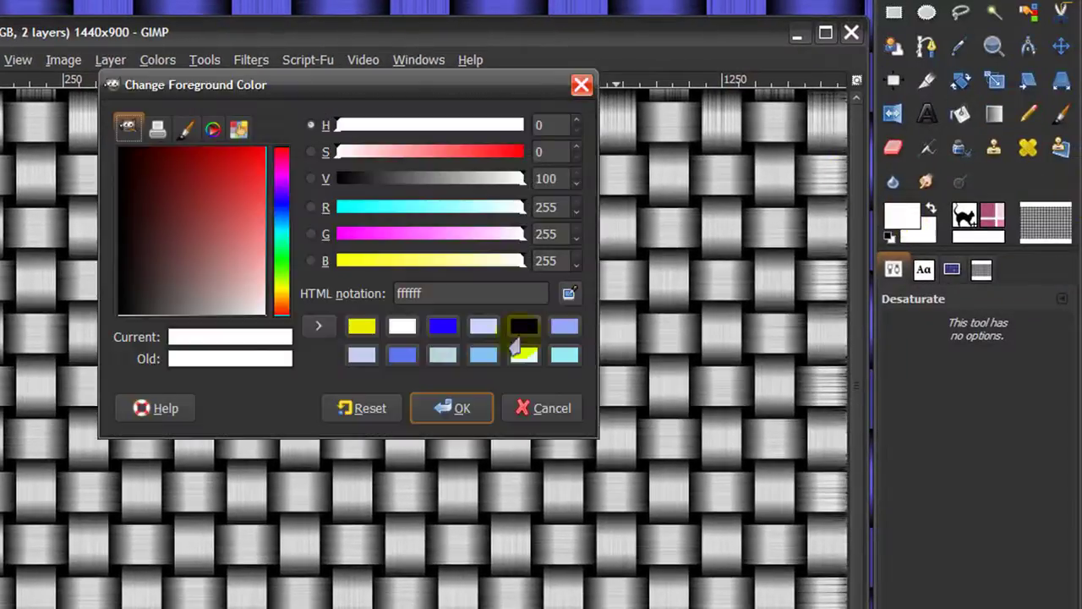
click(355, 329)
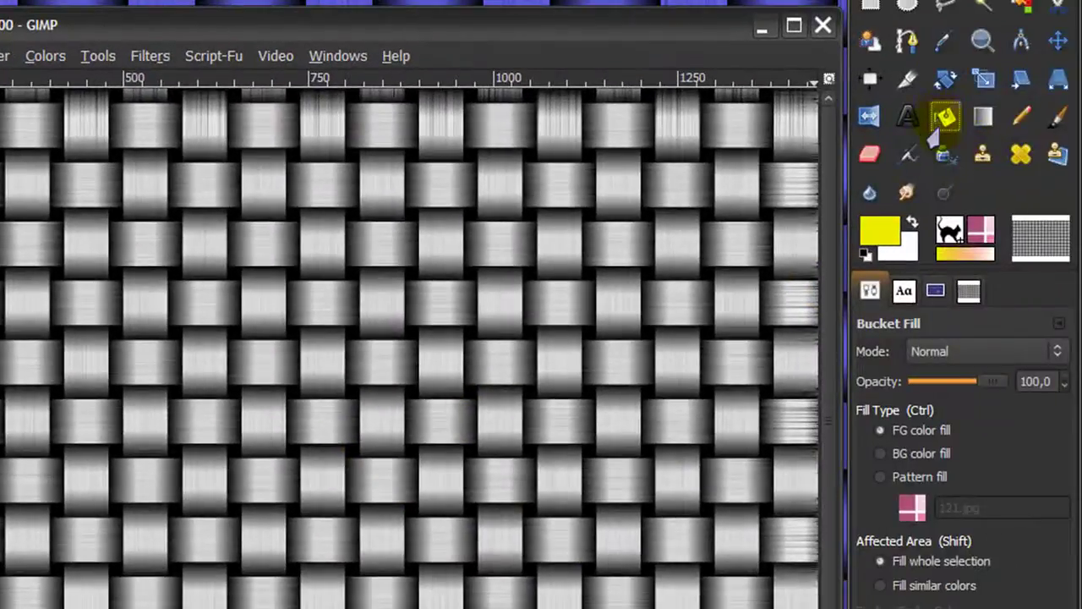
click(234, 250)
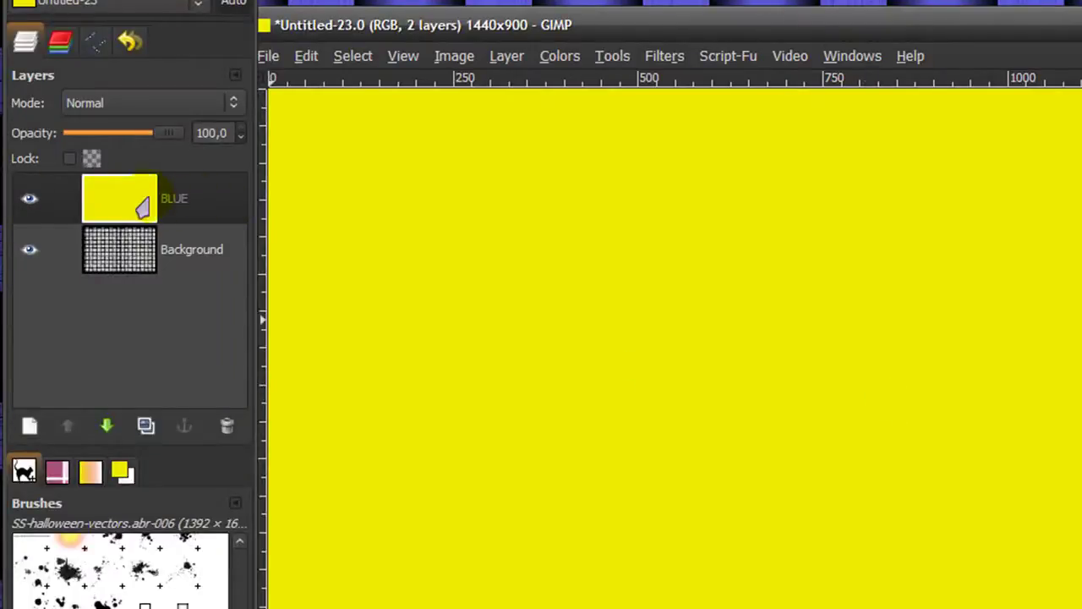
Blend the yellow BLUE layer in Subtract mode at 57.6 opacity.
click(127, 103)
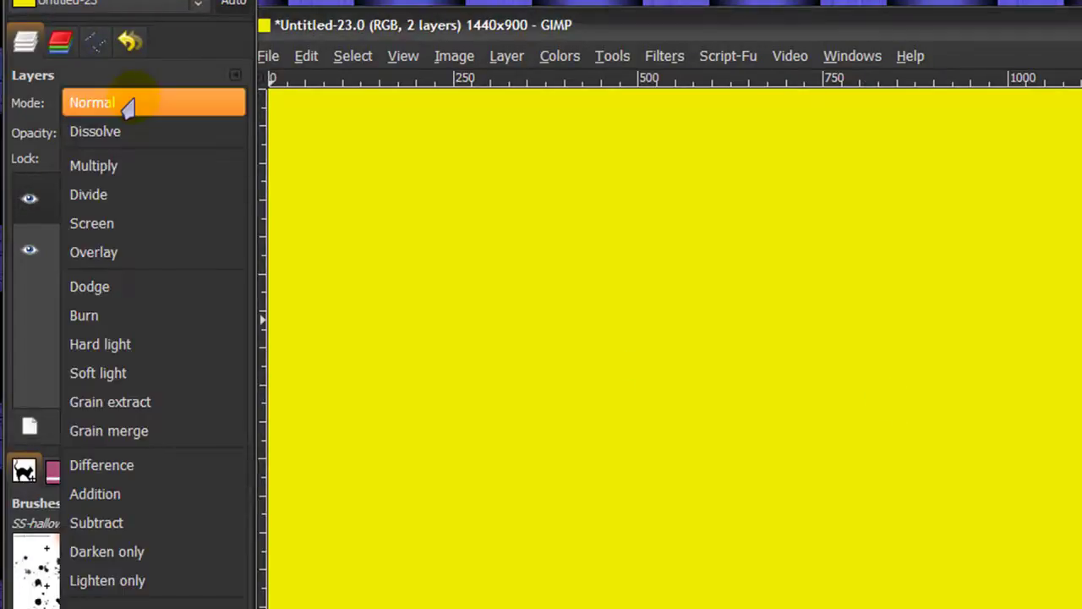
click(155, 527)
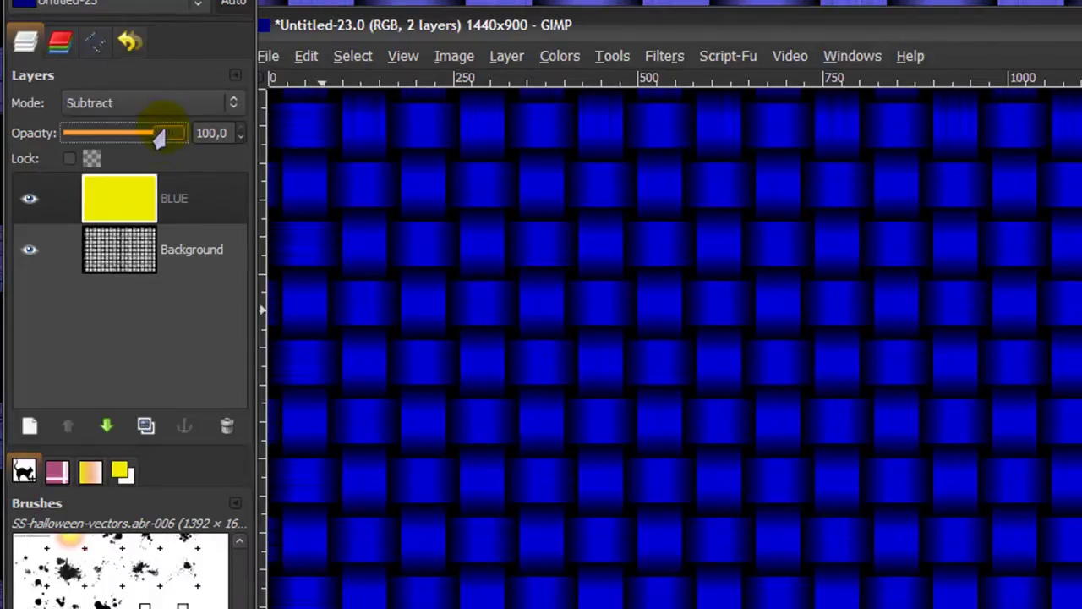
drag(159, 137, 120, 138)
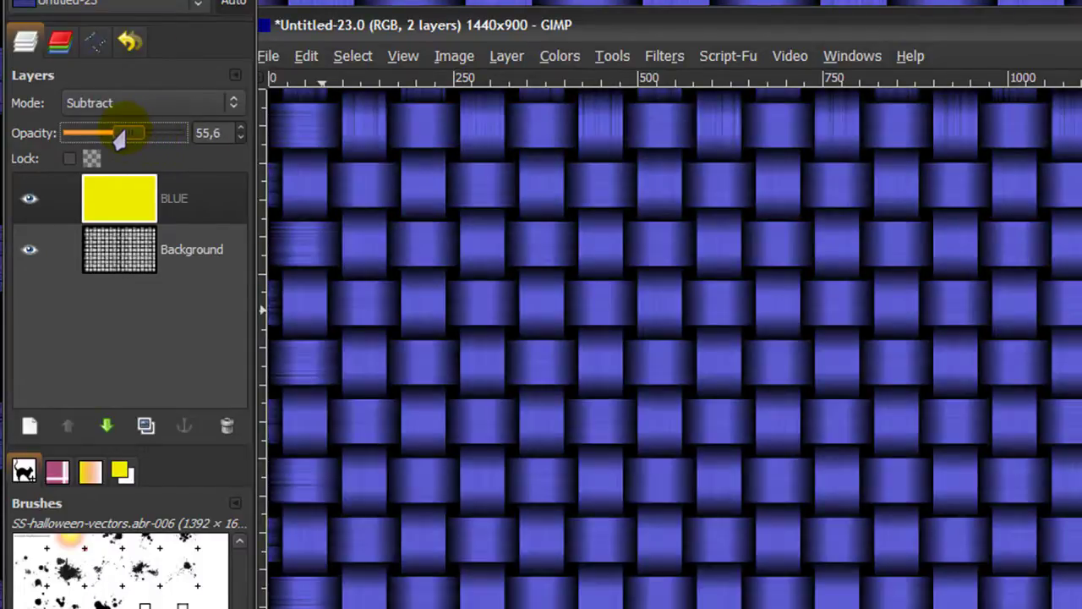
click(239, 129)
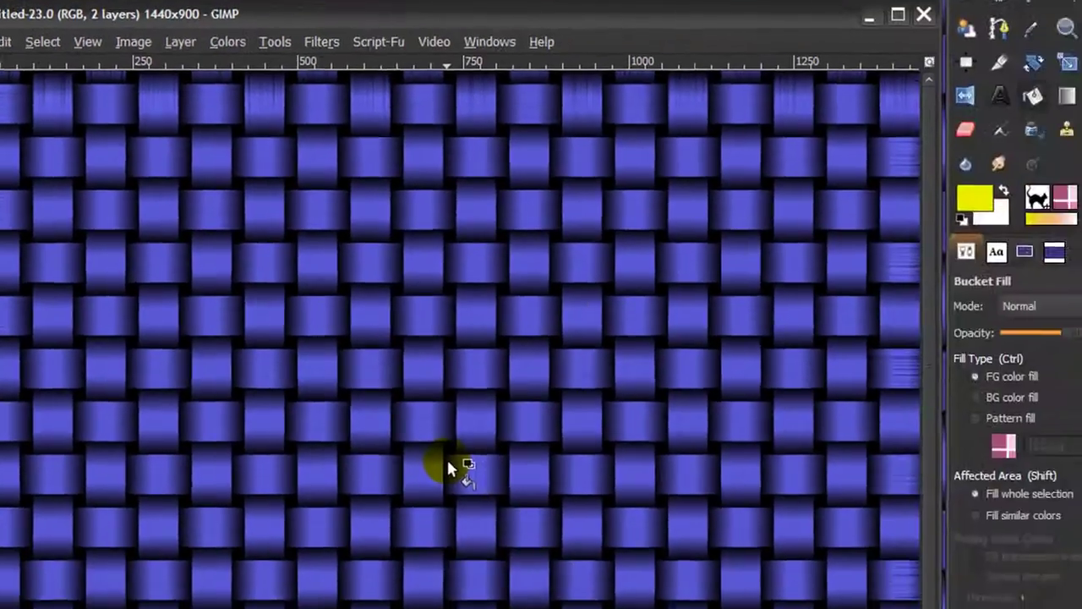
key(m)
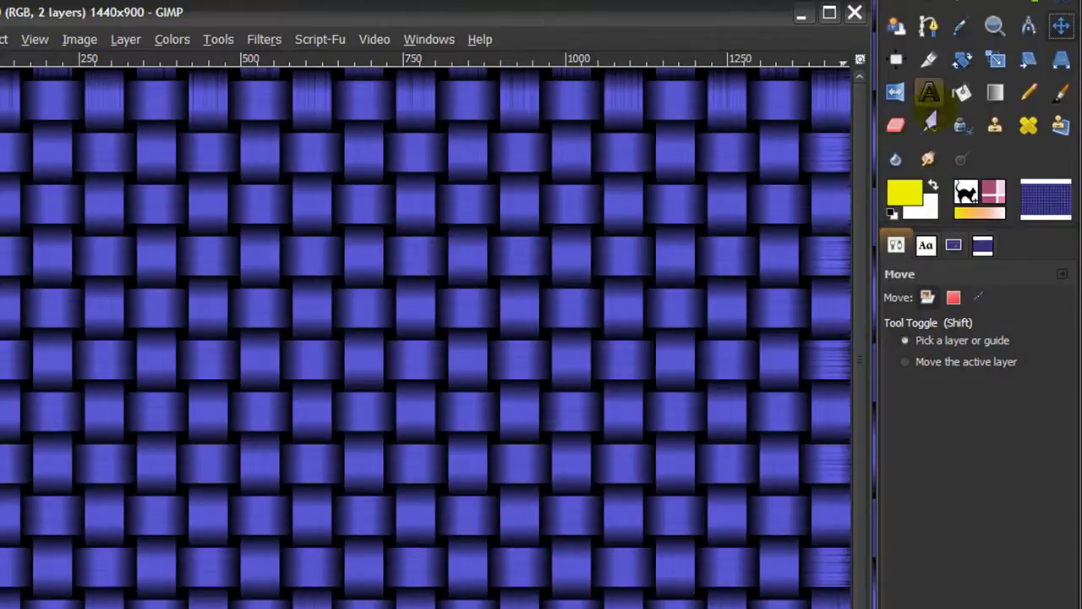
Add black 'GIMPTRICKS' text (Minion Pro Bold Condensed, 197 px) across the top of the weave.
click(929, 94)
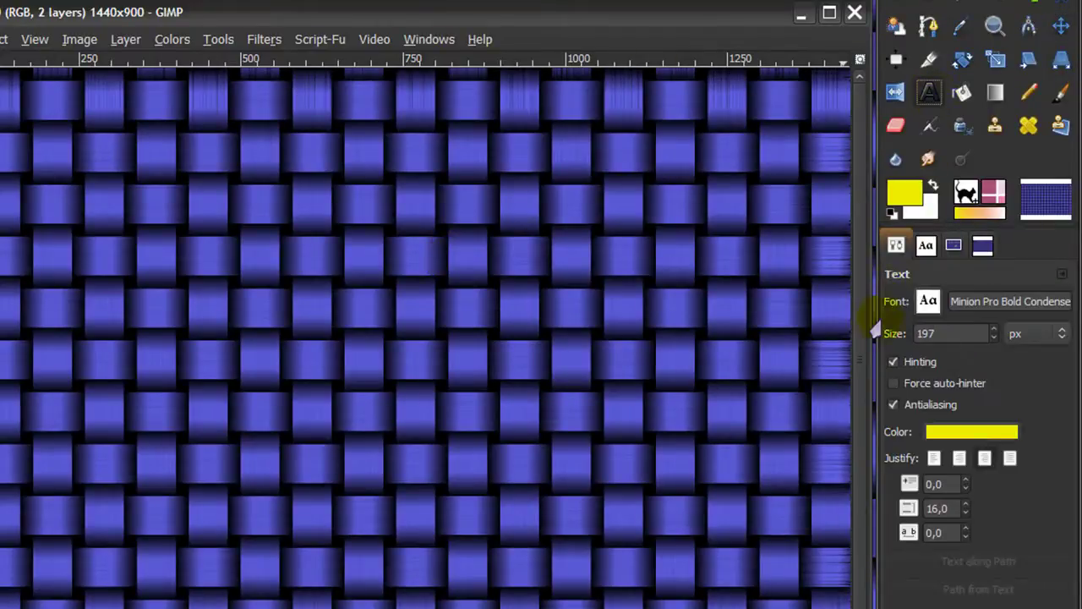
click(891, 213)
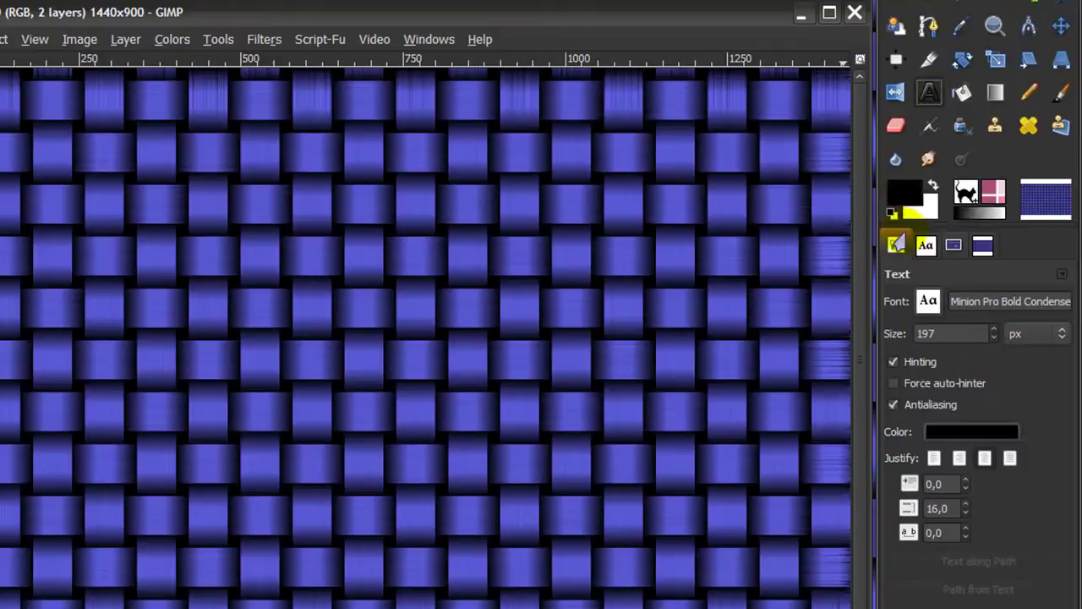
click(224, 220)
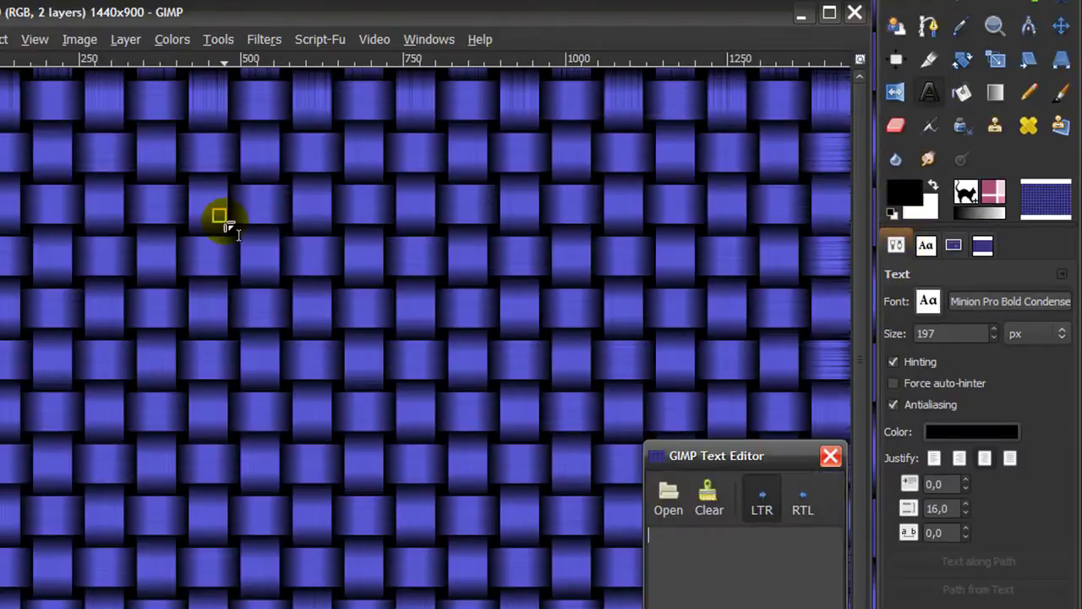
text(GIMP)
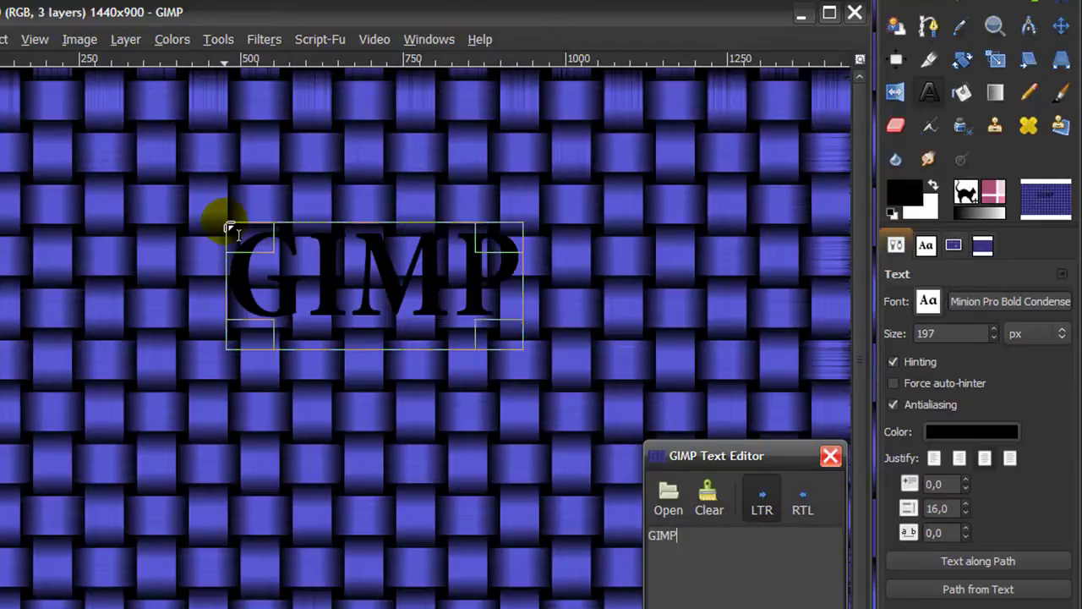
text(TRICKS)
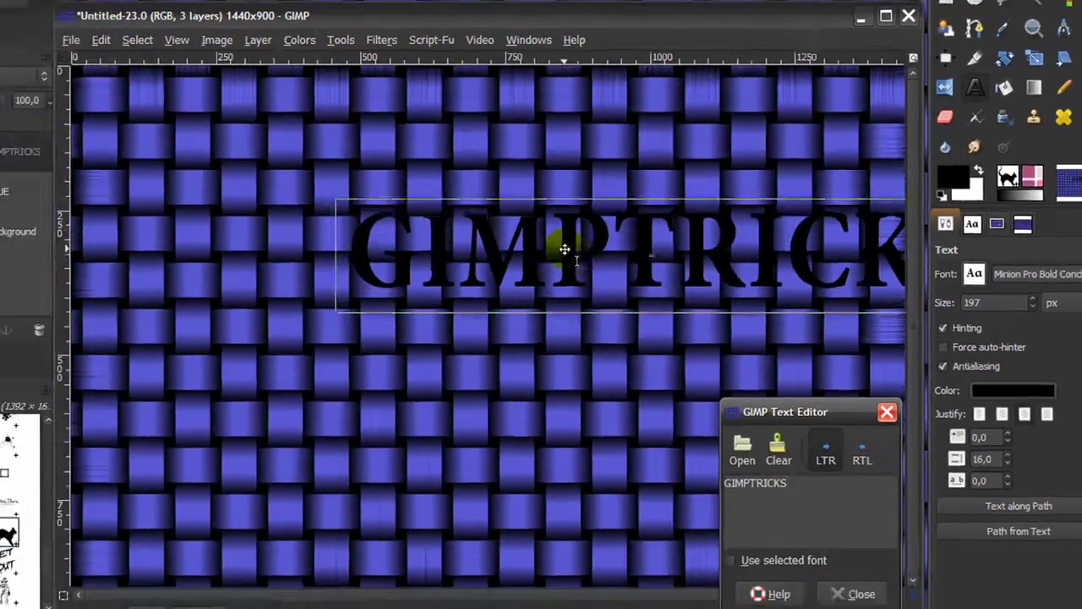
drag(510, 304, 313, 190)
drag(444, 171, 440, 172)
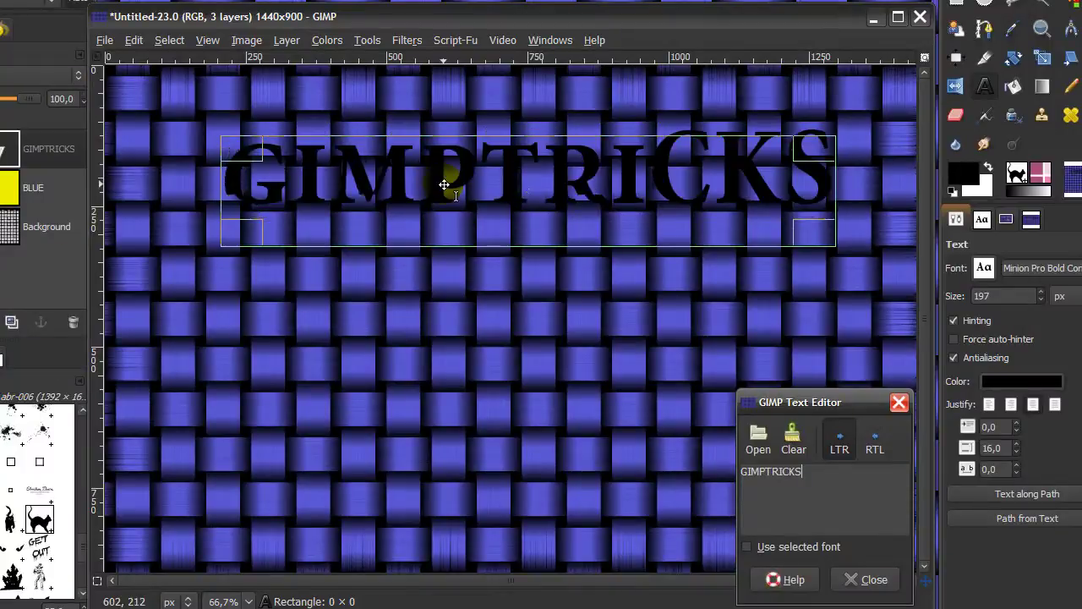
click(860, 582)
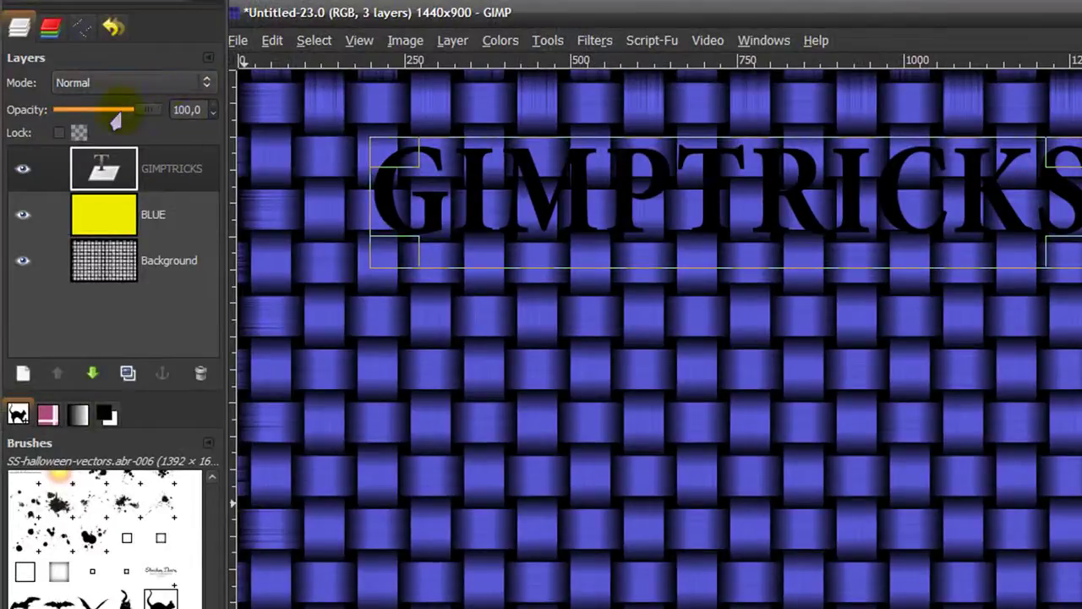
Set the GIMPTRICKS layer to Saturation mode so it turns pale grey, and select the cat brush.
click(103, 84)
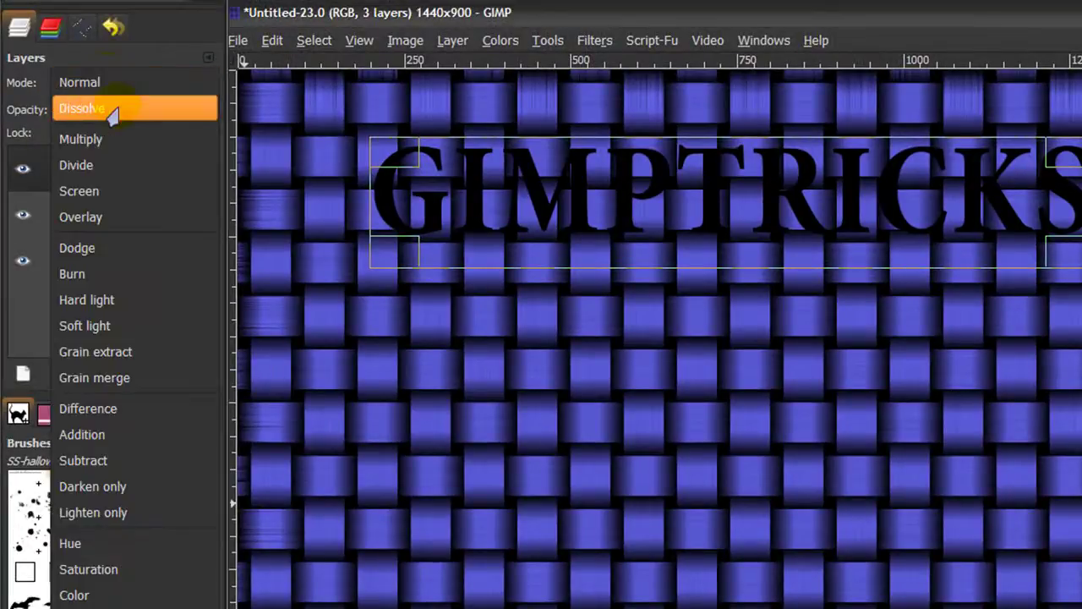
click(116, 568)
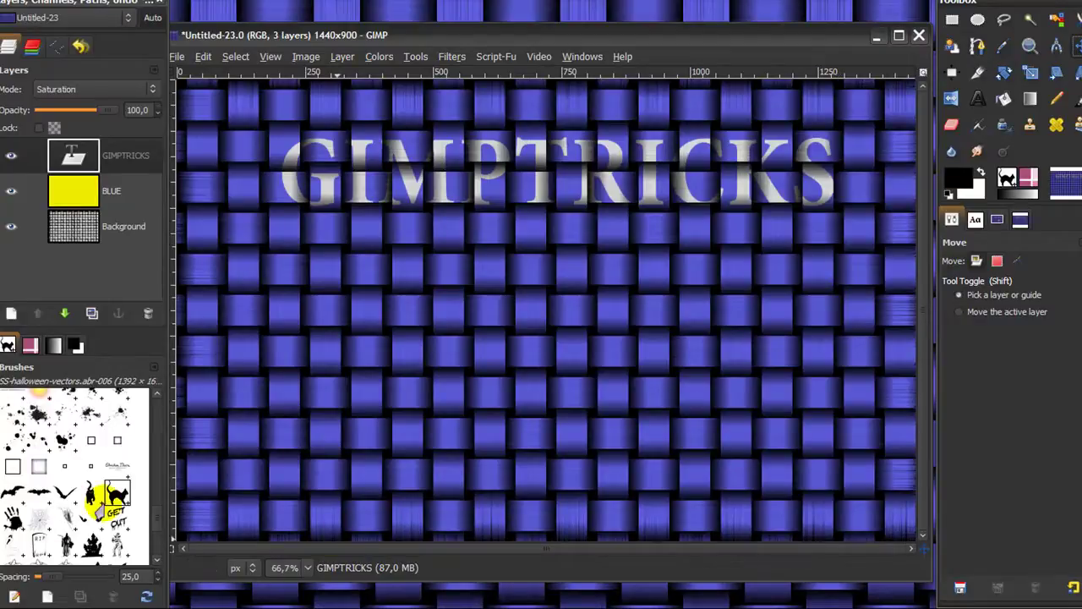
click(111, 501)
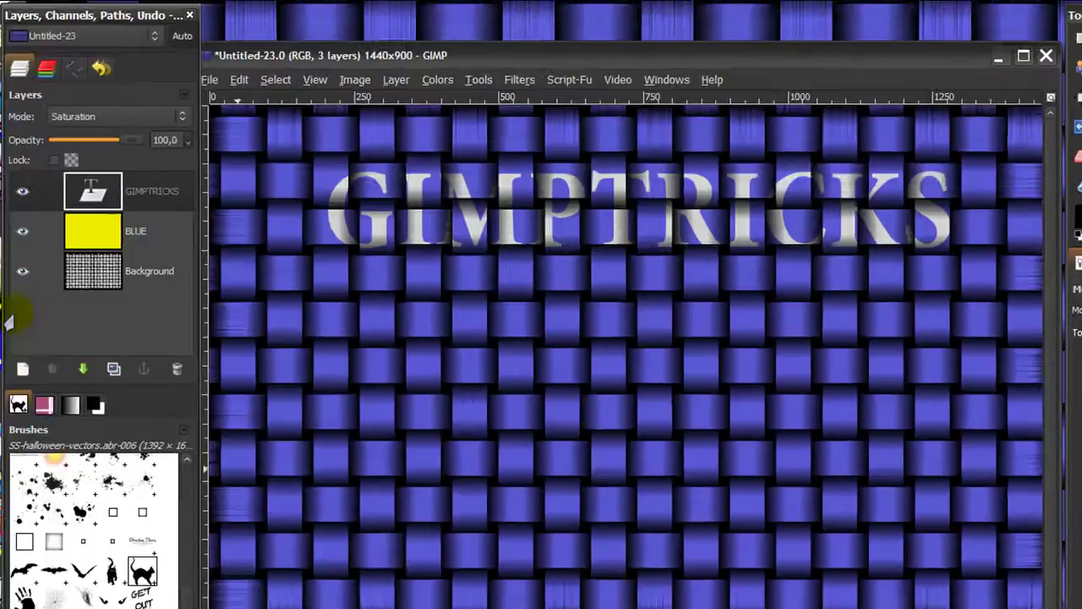
Create a new layer named CAT and stamp a black cat silhouette right of centre.
click(11, 313)
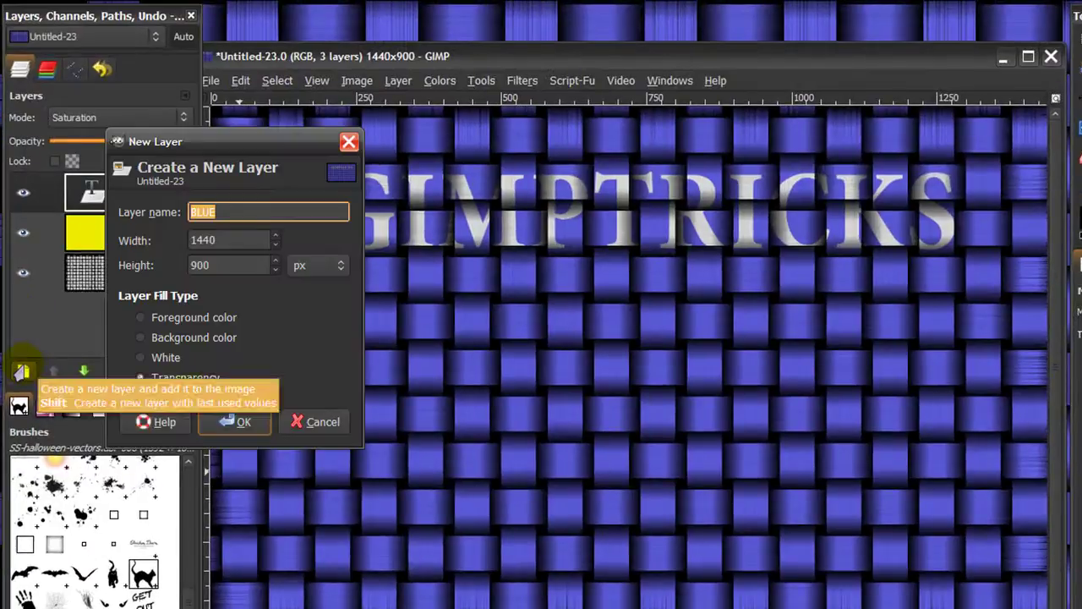
text(CAT)
click(235, 421)
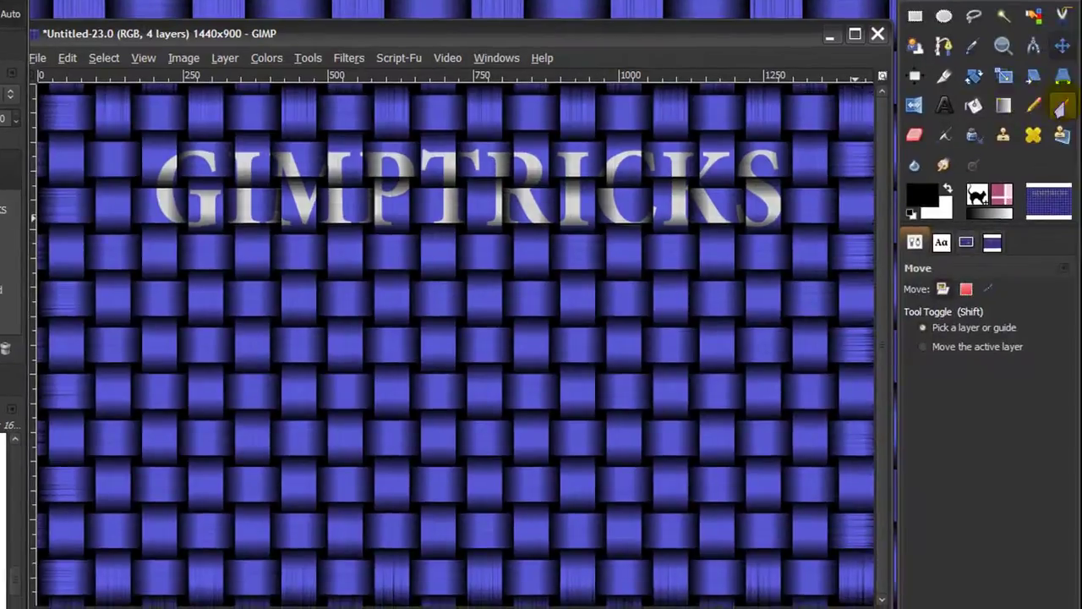
click(1062, 105)
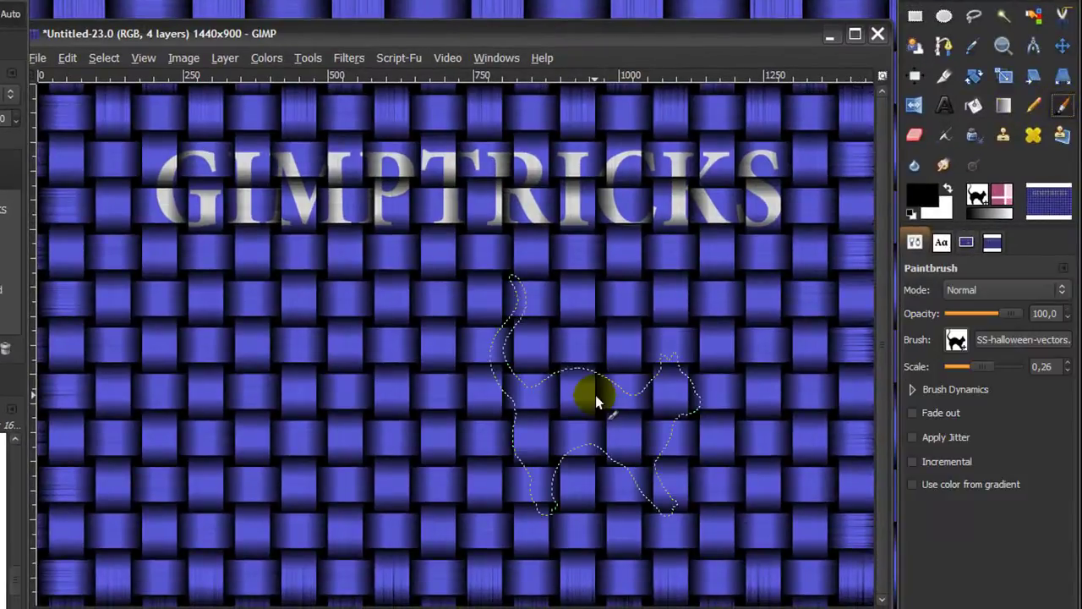
click(625, 387)
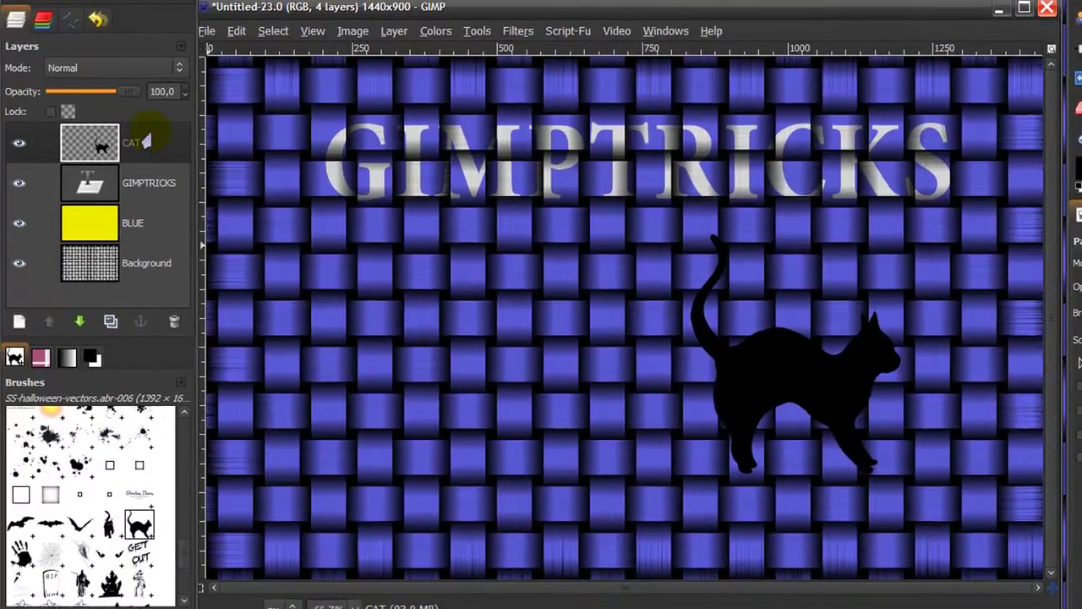
Switch the CAT layer's blend mode to Saturation so the cat shows pale grey.
click(140, 142)
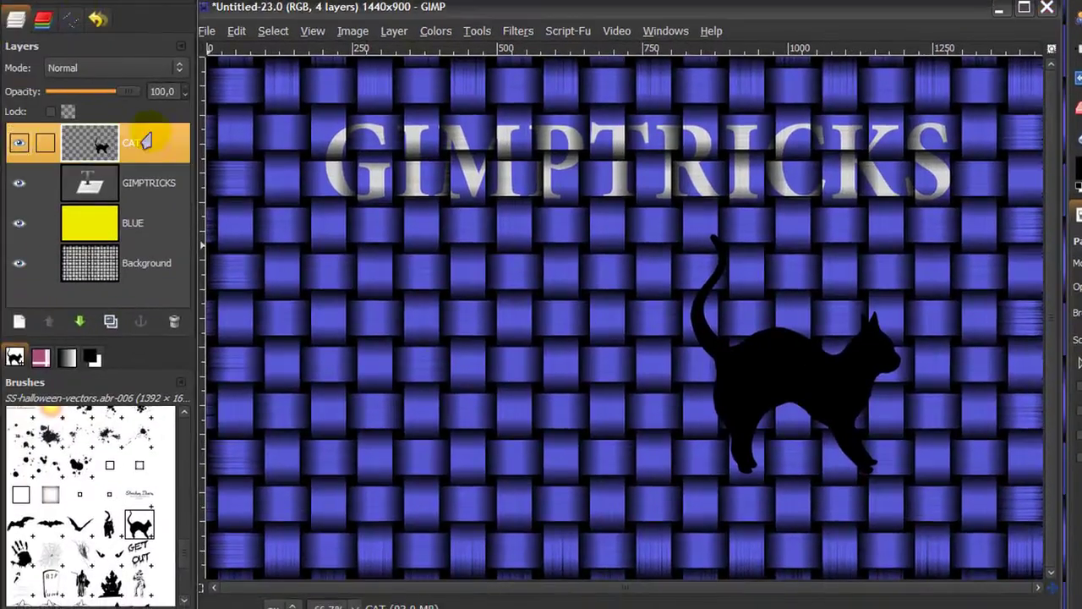
click(100, 74)
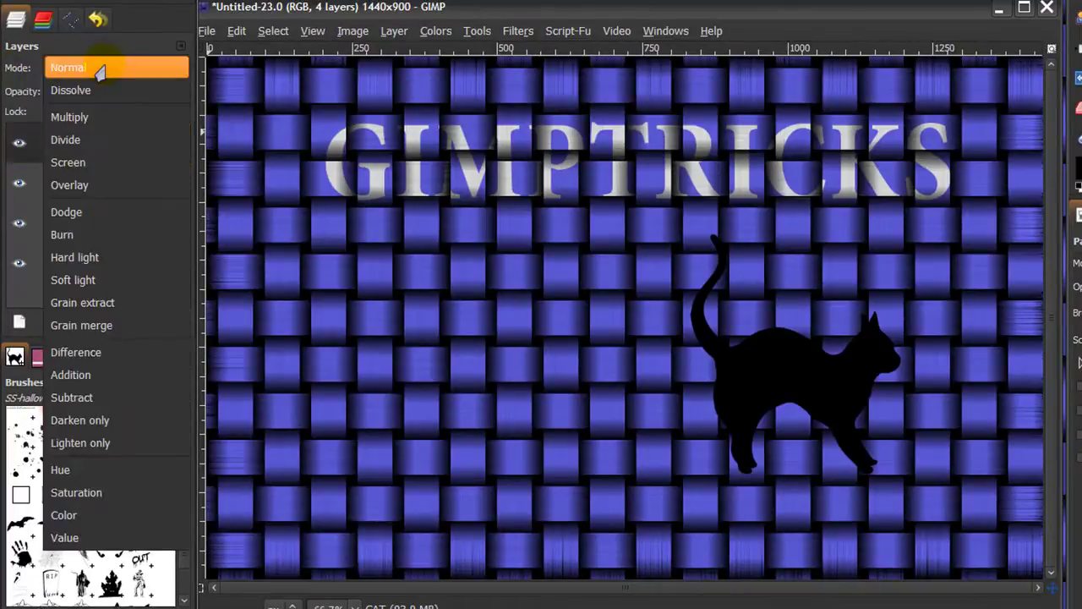
click(106, 498)
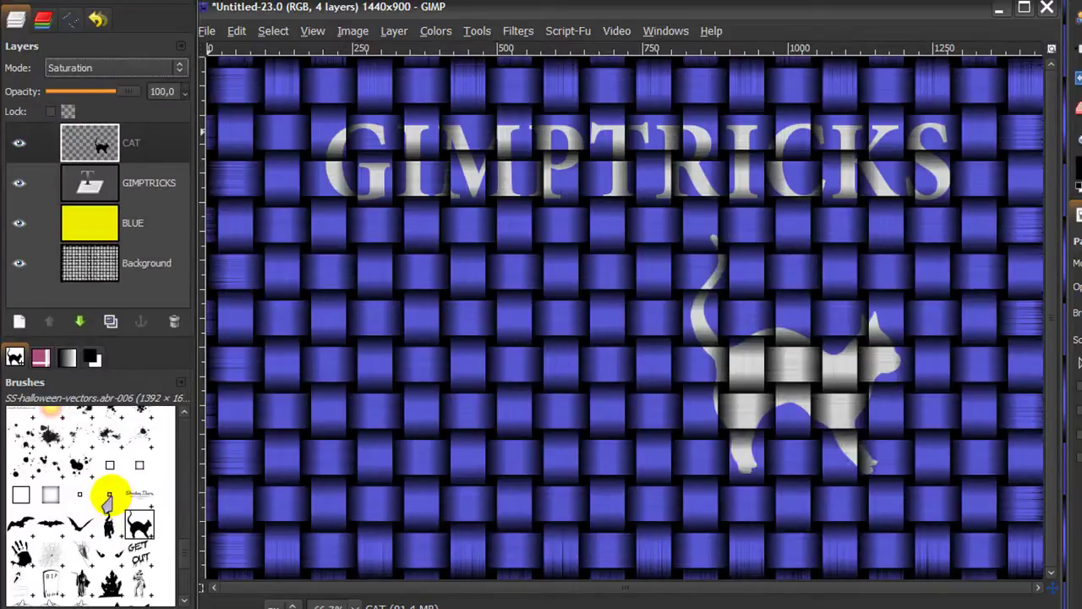